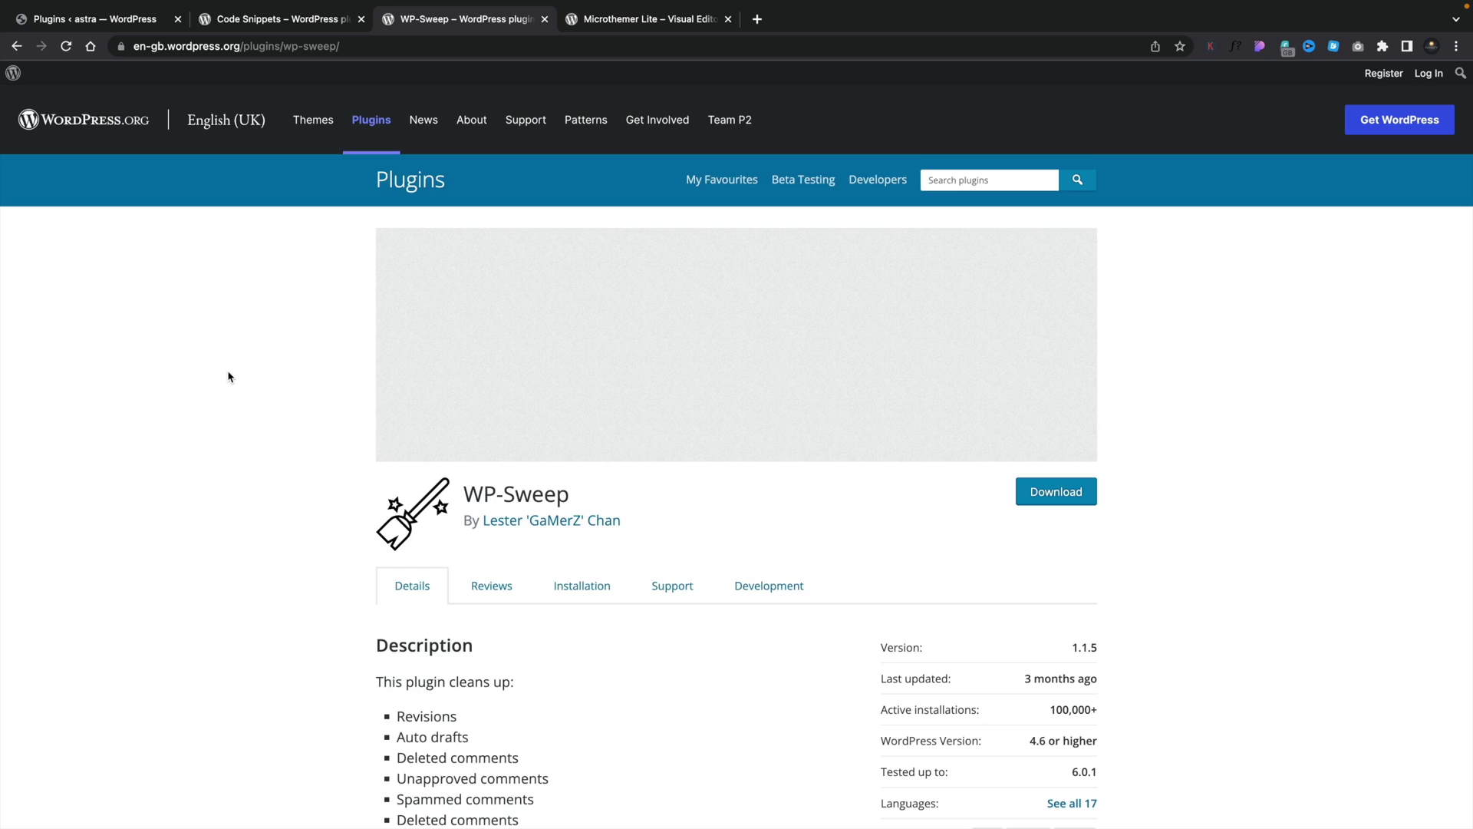
- Scroll through WP-Sweep's Description cleanup list down to its Ratings breakdown
scroll(227, 377, "down", 3)
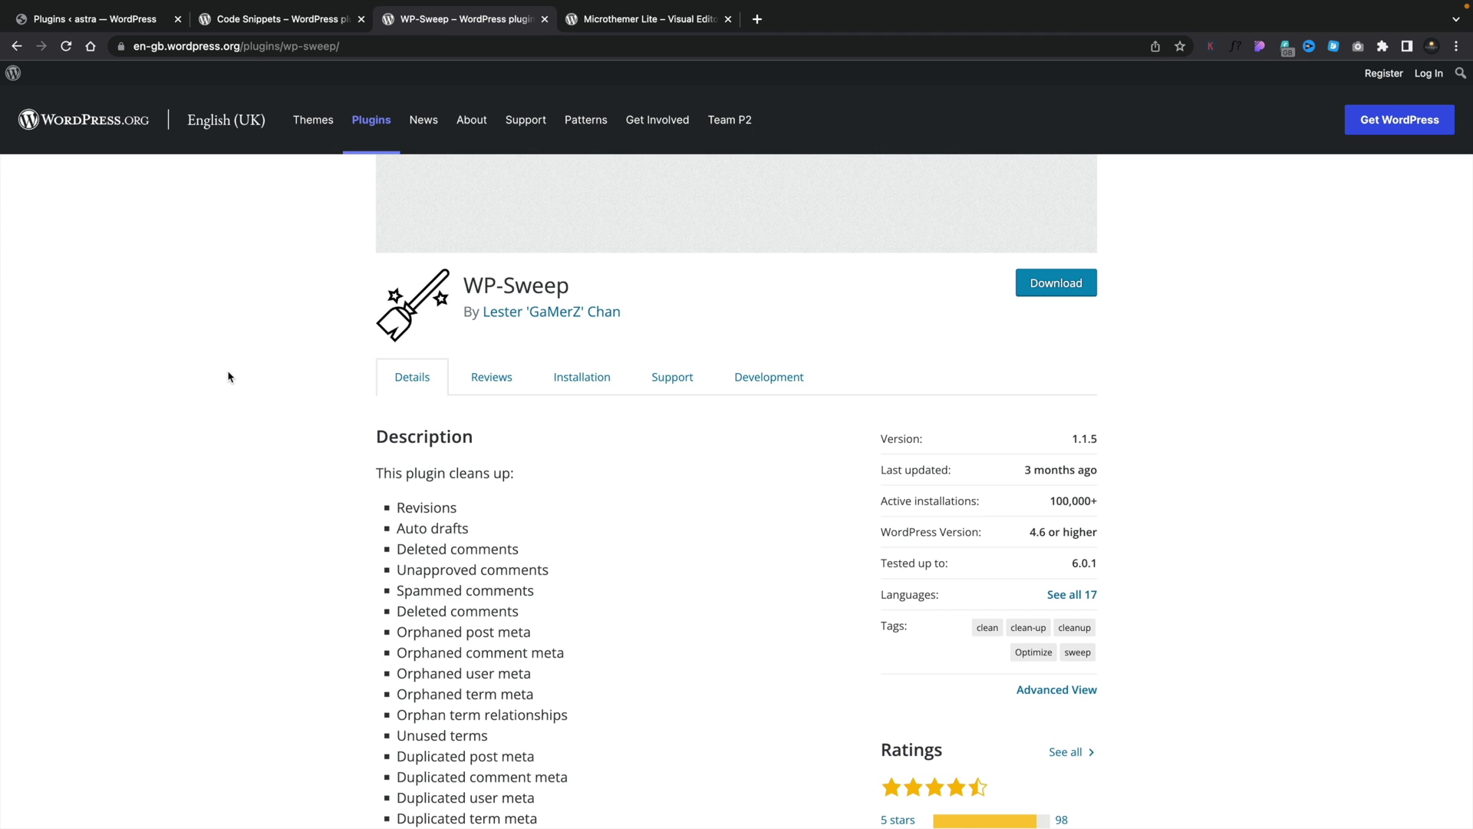
scroll(228, 377, "down", 2)
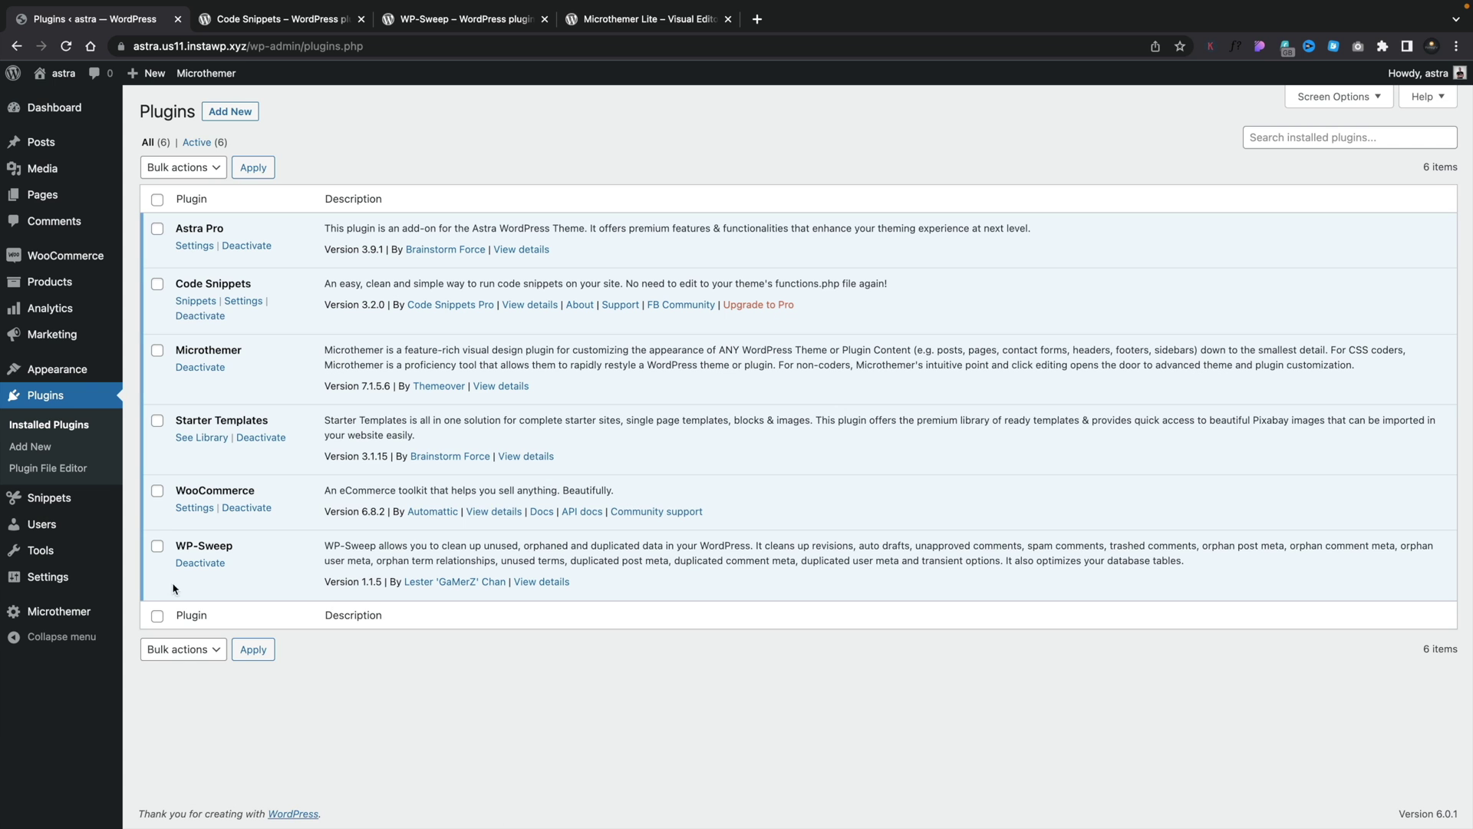
- Open Tools > Sweep to see the 1 auto draft and 5 deleted posts
mouse_move(107, 555)
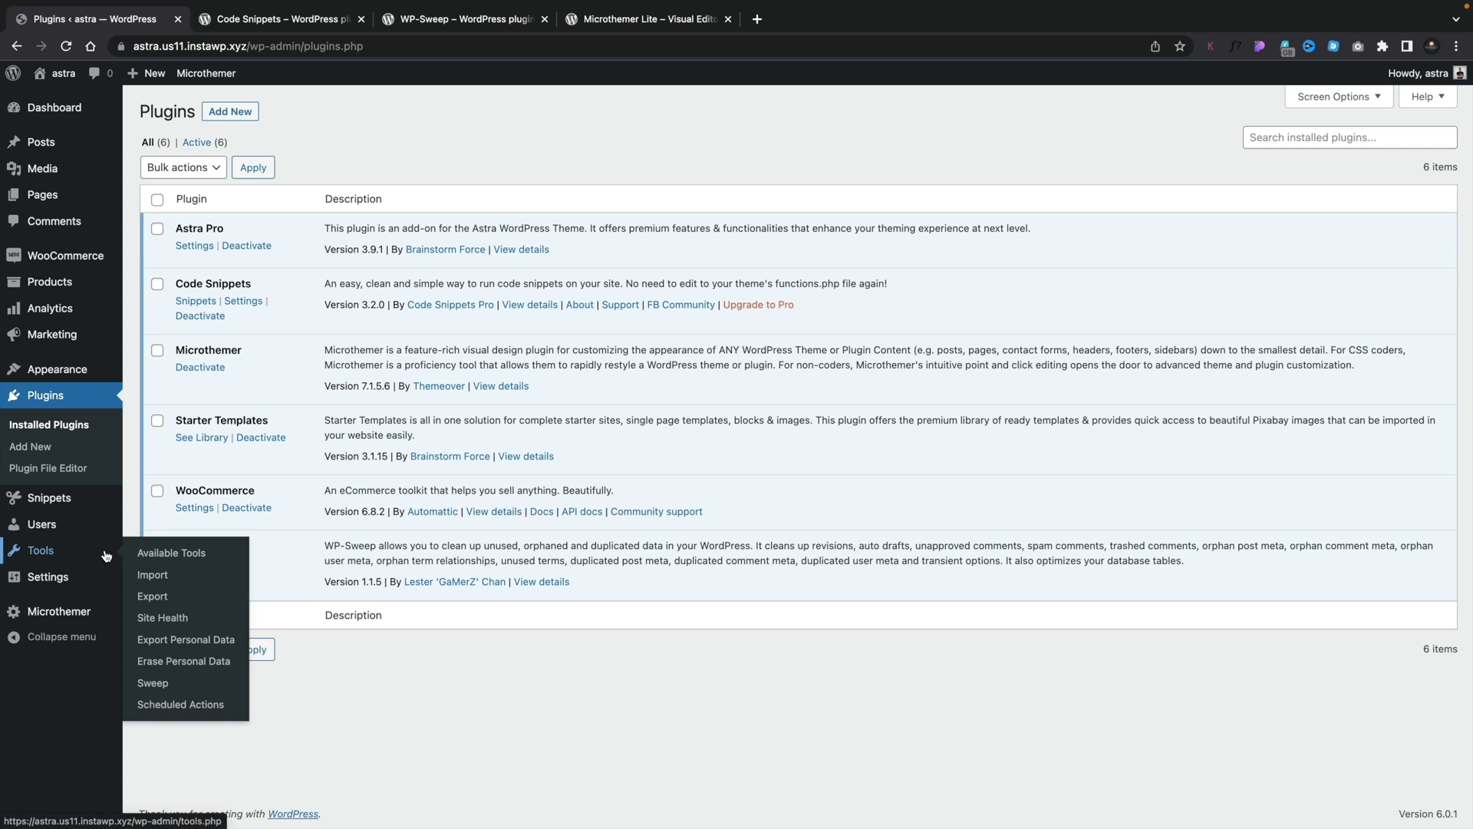
left_click(154, 683)
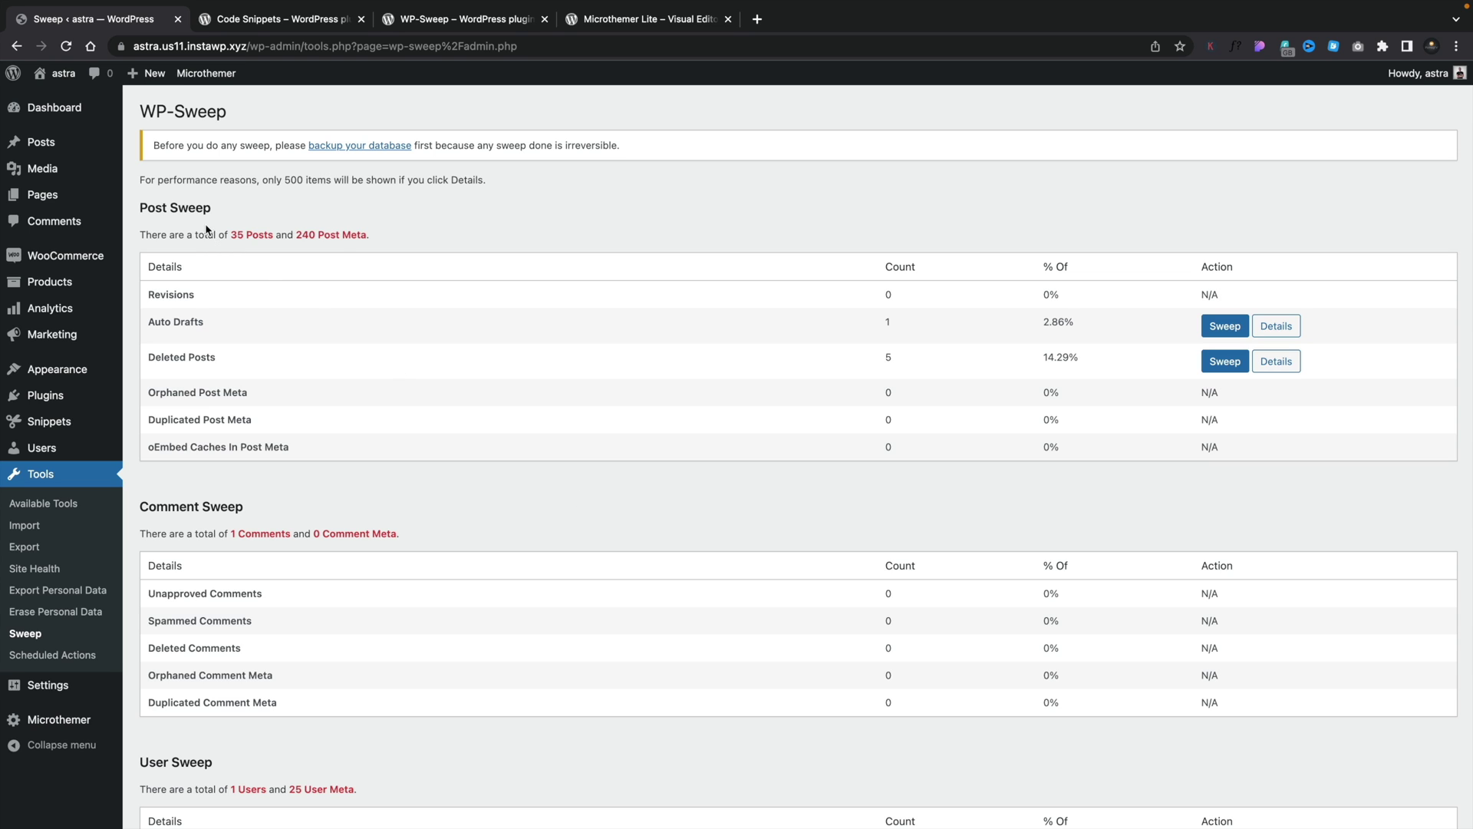
scroll(485, 461, "down", 3)
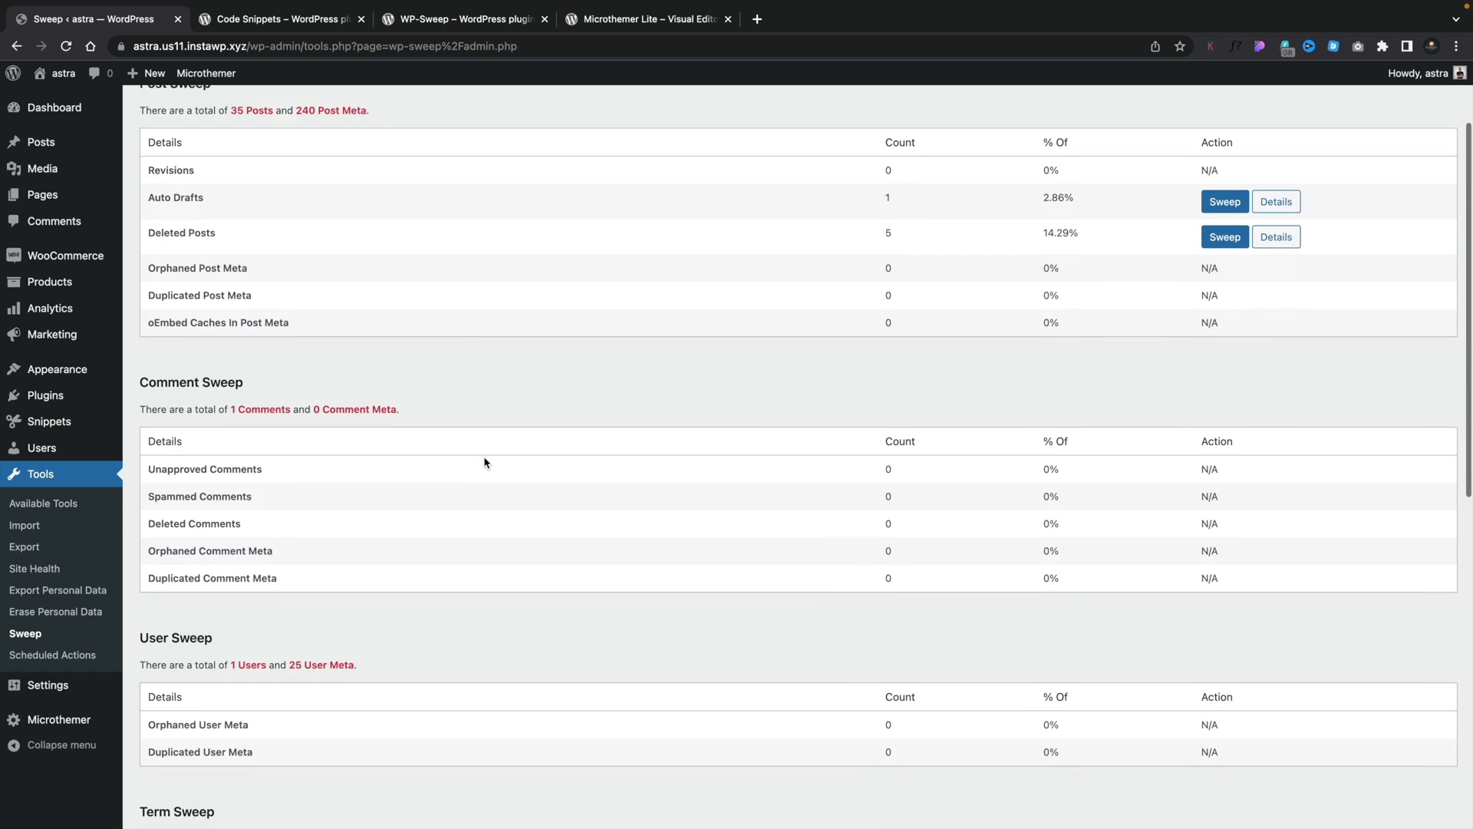
scroll(484, 461, "down", 3)
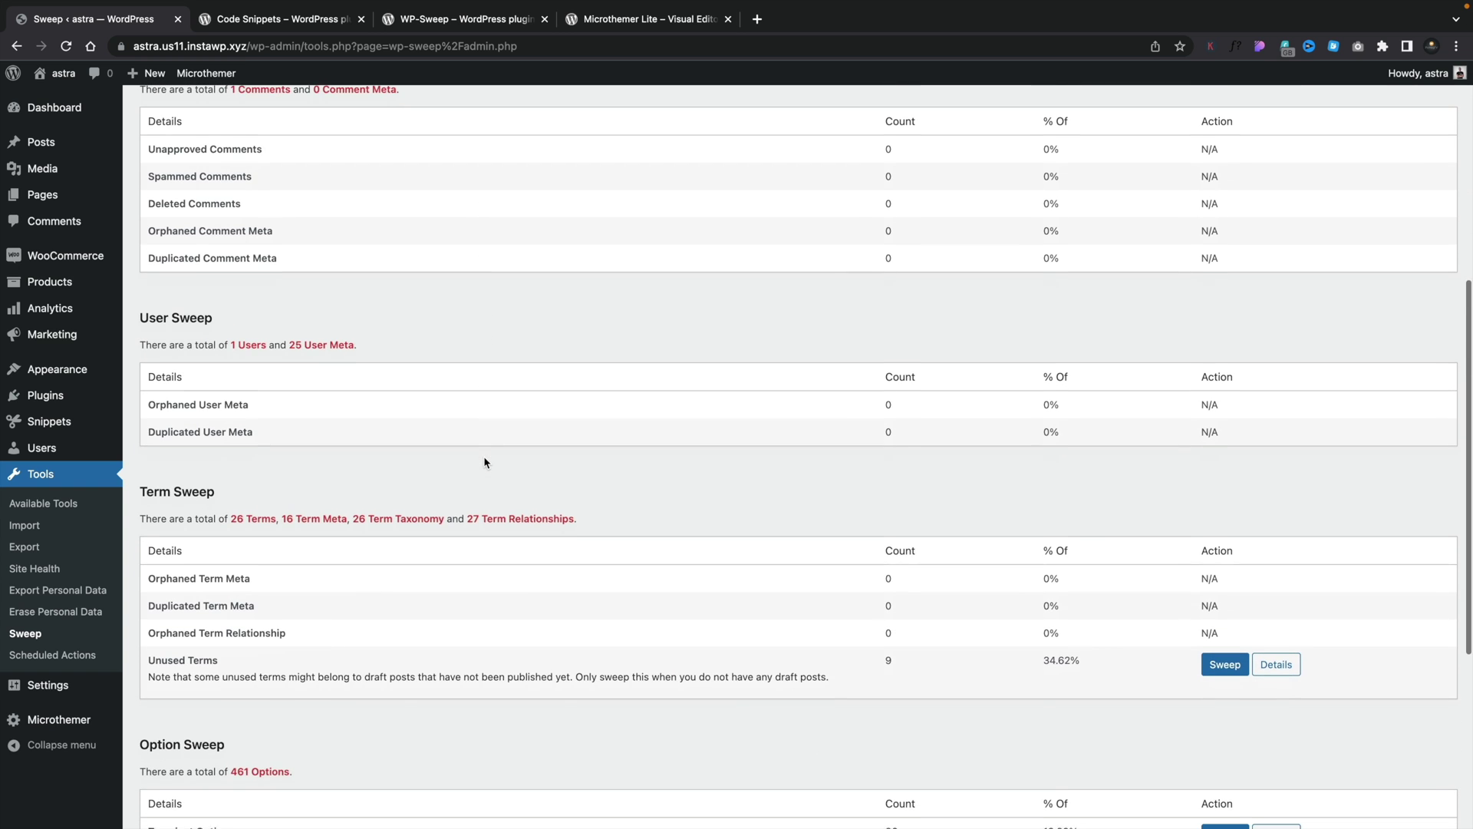
scroll(483, 461, "down", 5)
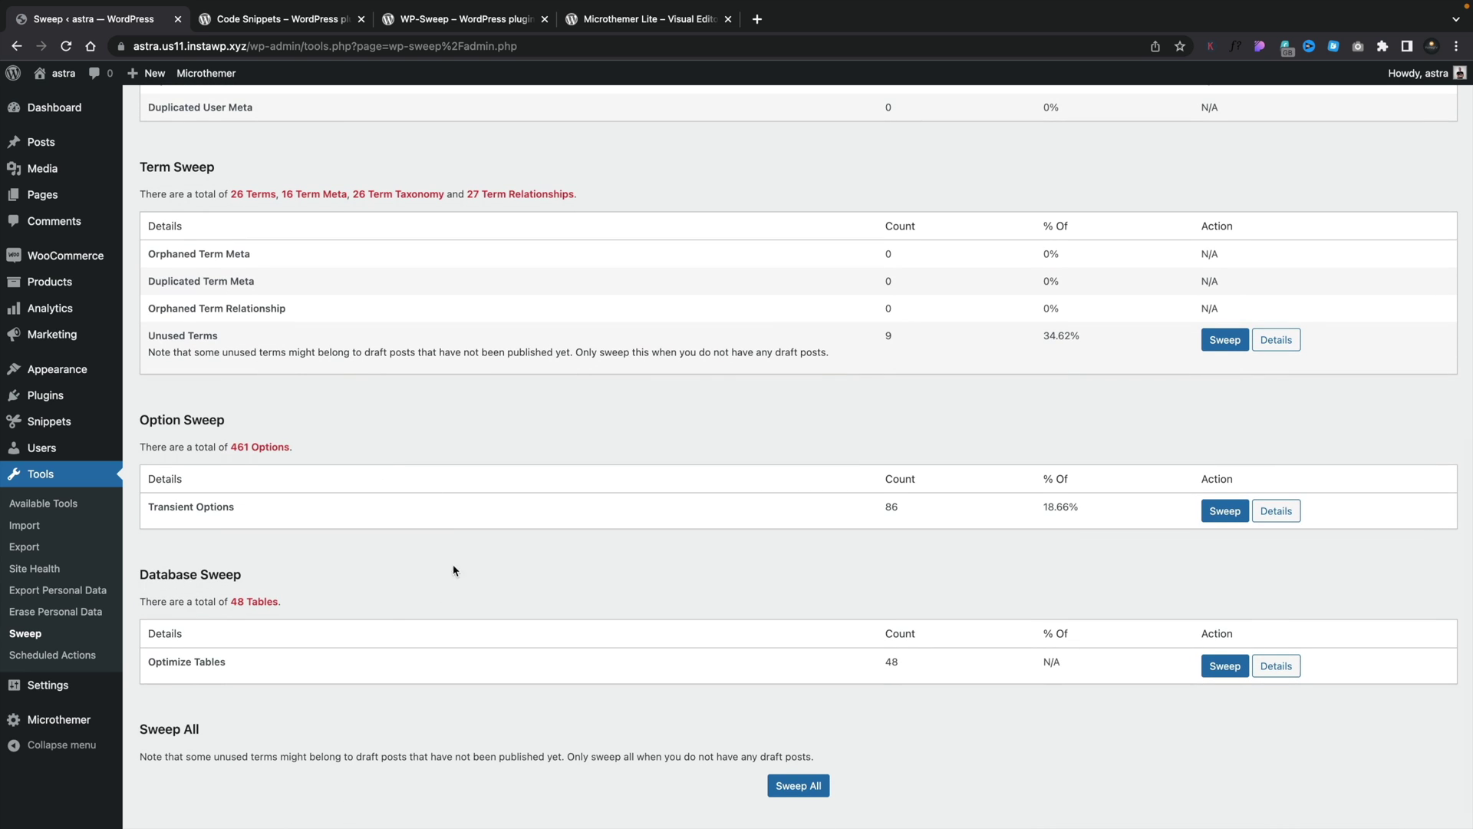
scroll(358, 595, "down", 1)
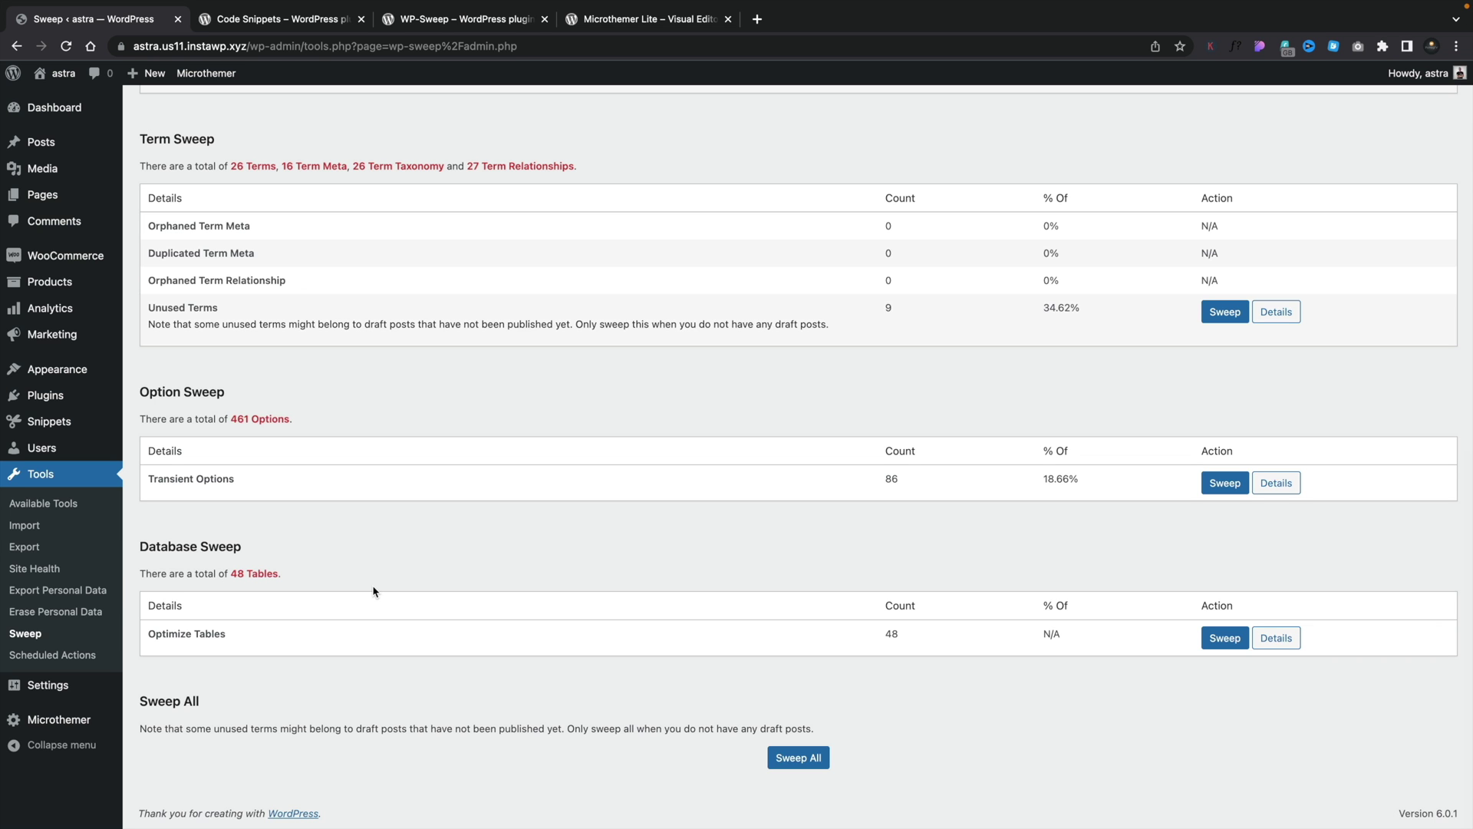
scroll(374, 591, "up", 12)
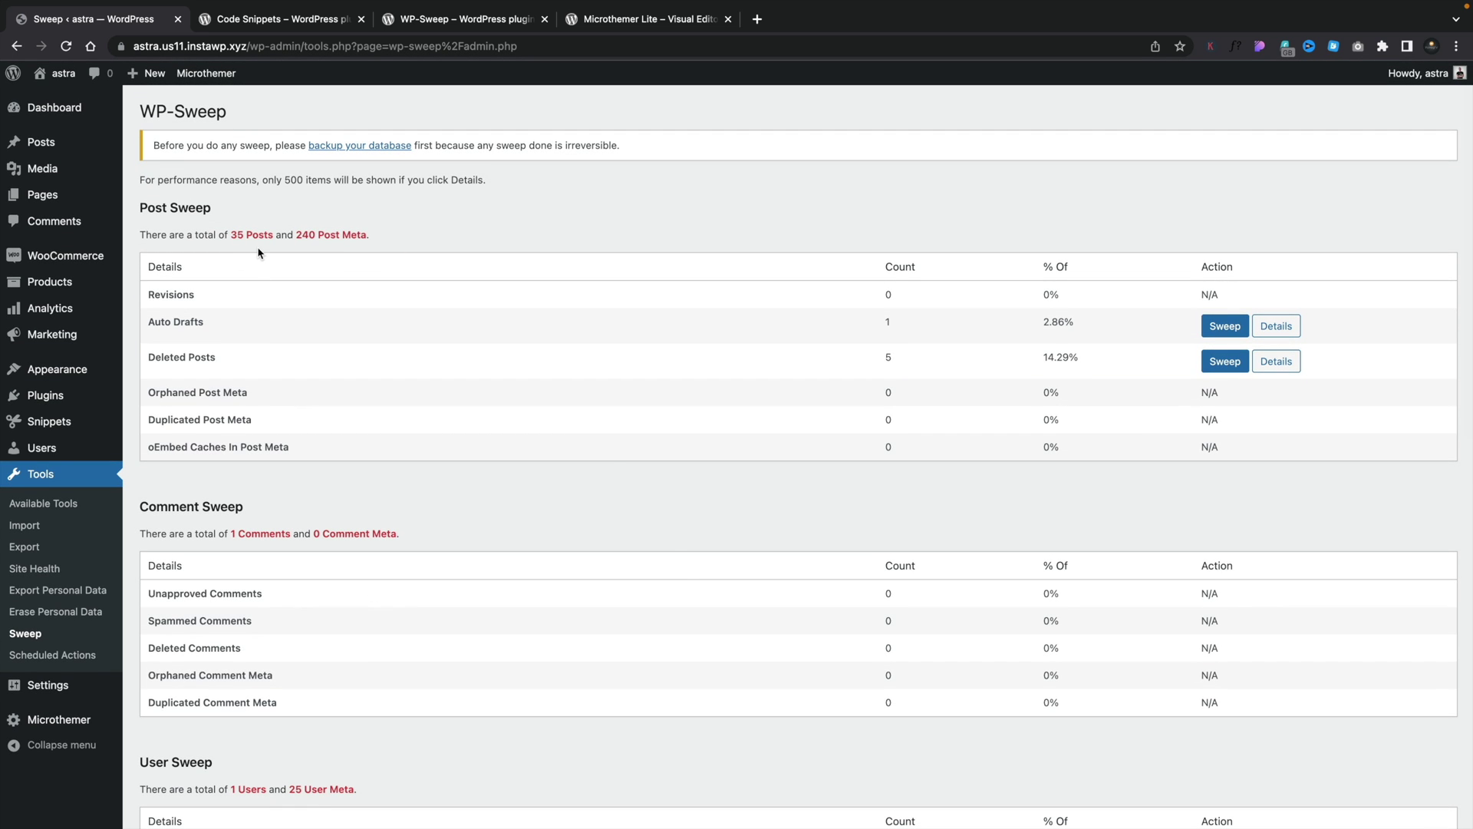
- Review the one leftover auto draft and sweep it, leaving 34 posts
left_click(1275, 331)
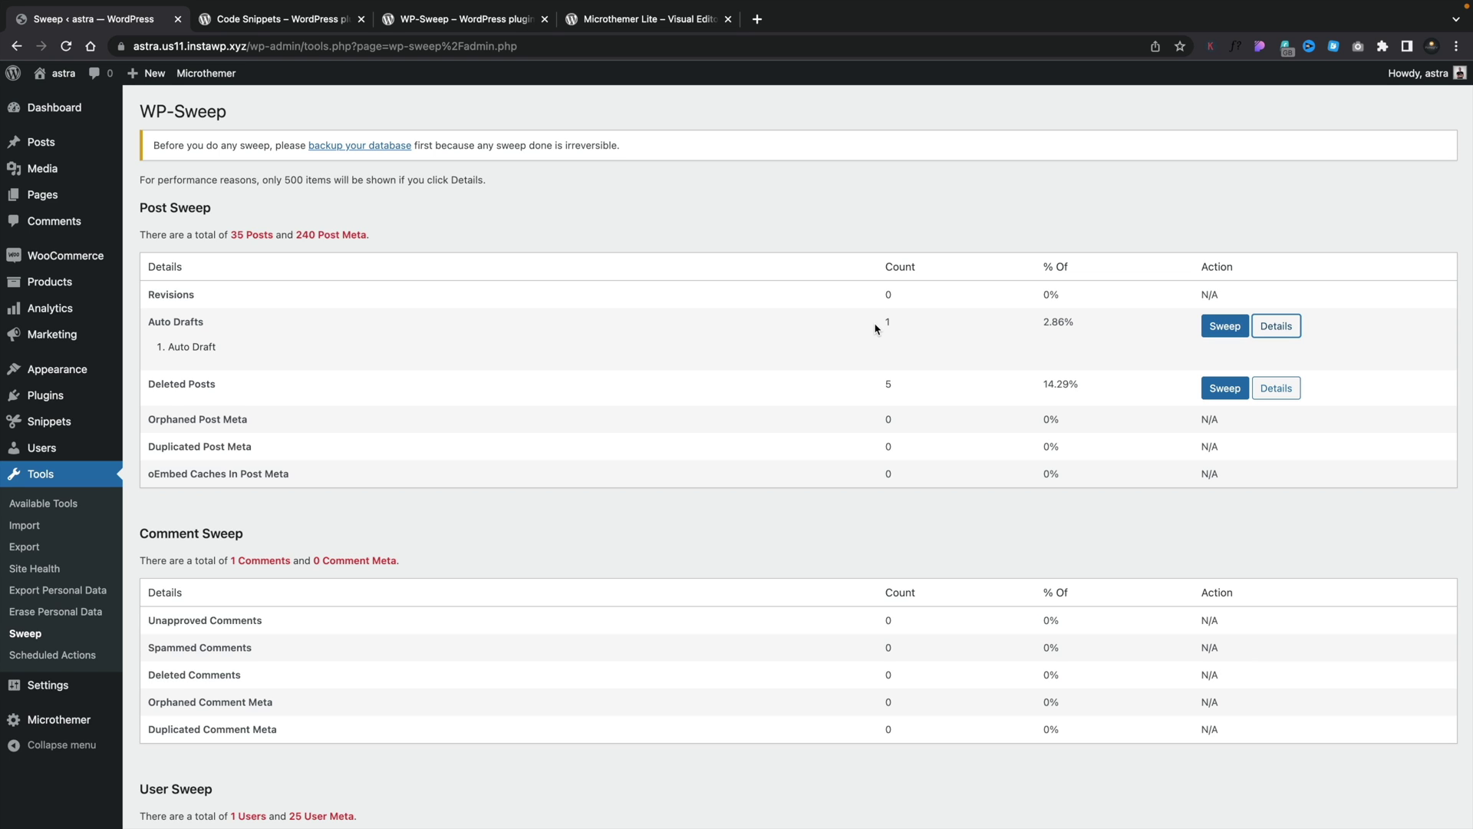
left_click(1225, 326)
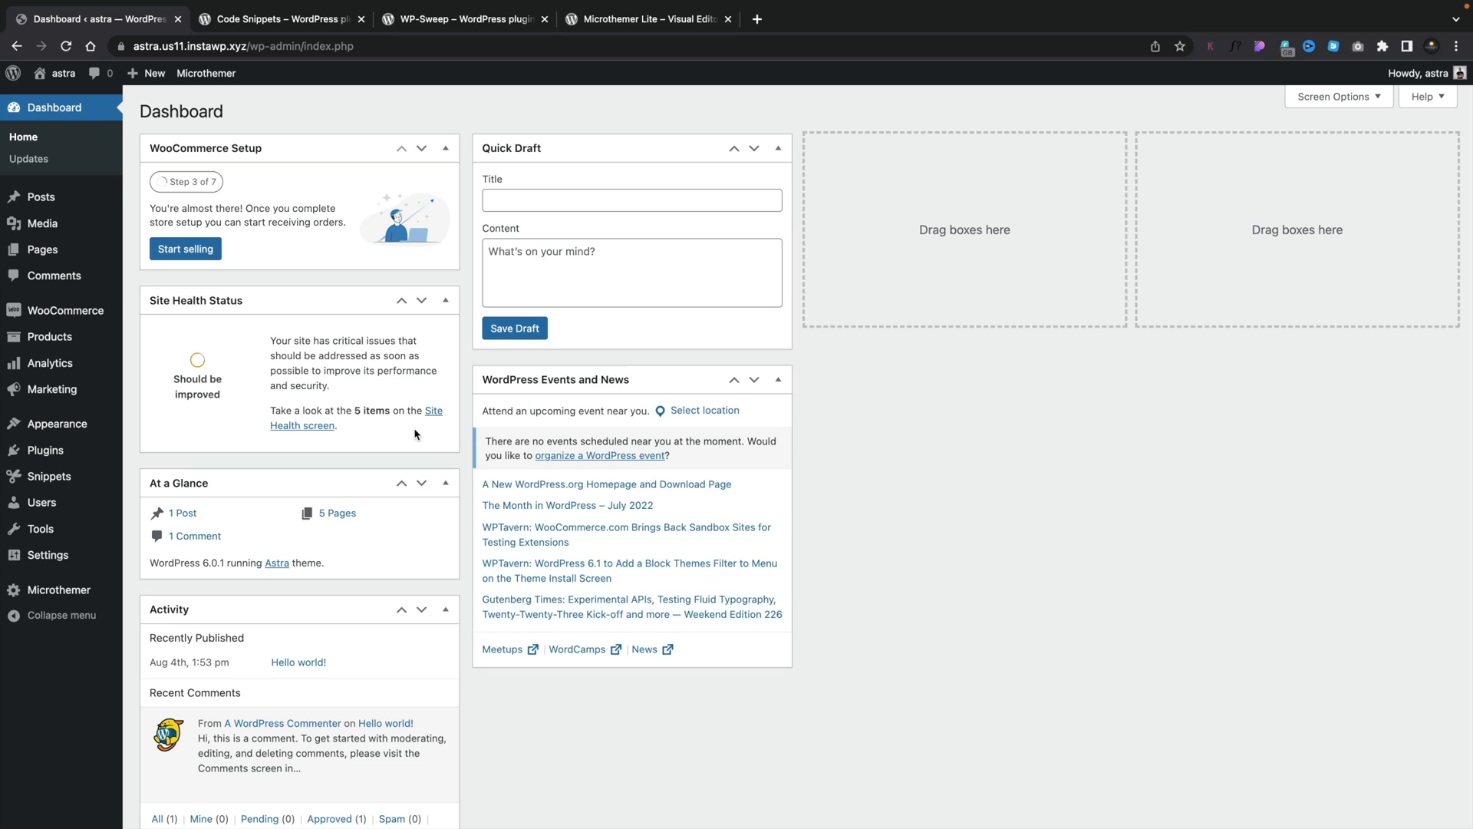
- Start a blank snippet through Snippets > Add New
mouse_move(100, 370)
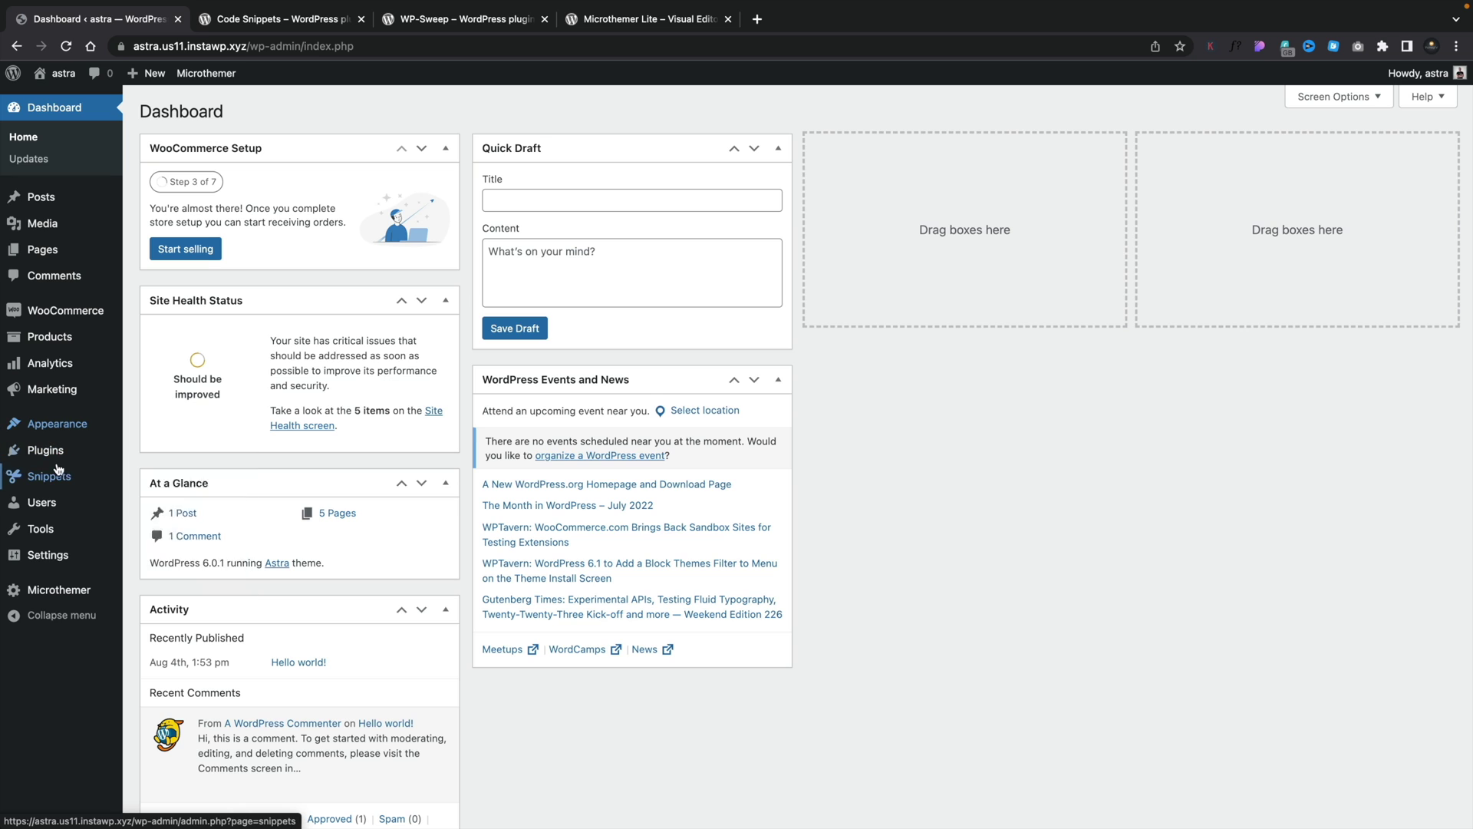
mouse_move(59, 476)
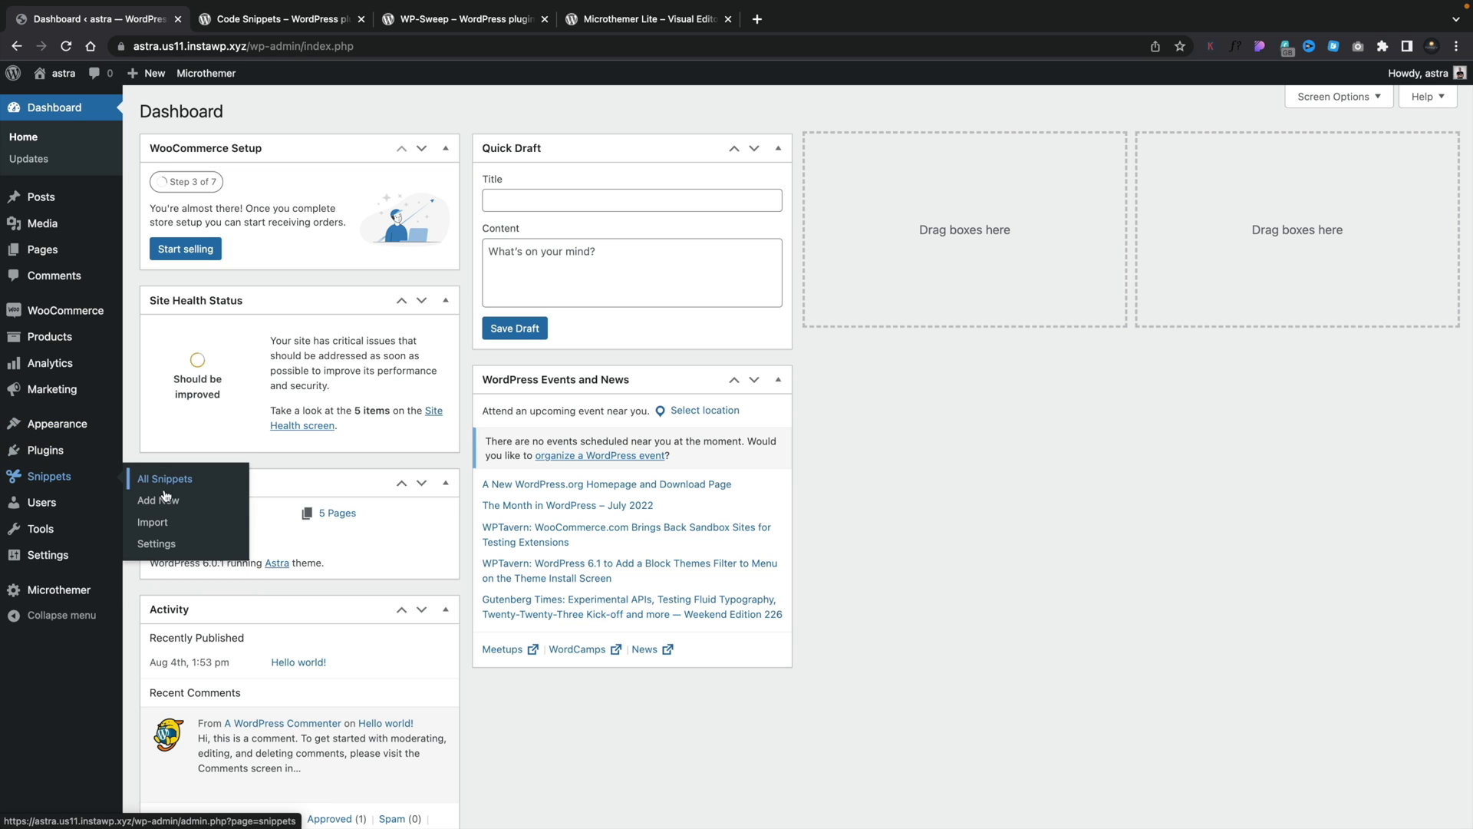
left_click(158, 499)
left_click(476, 228)
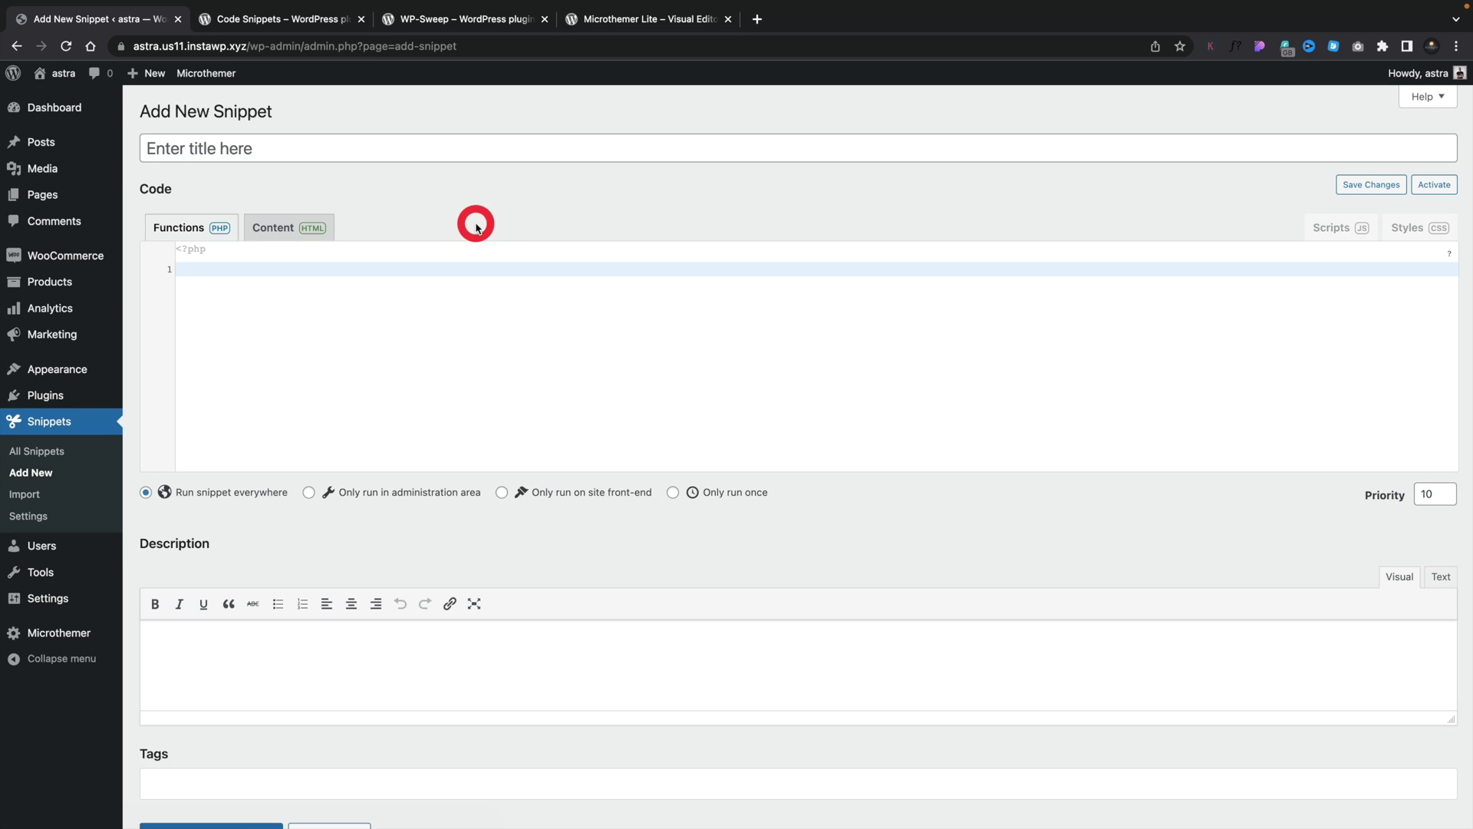
left_click(366, 149)
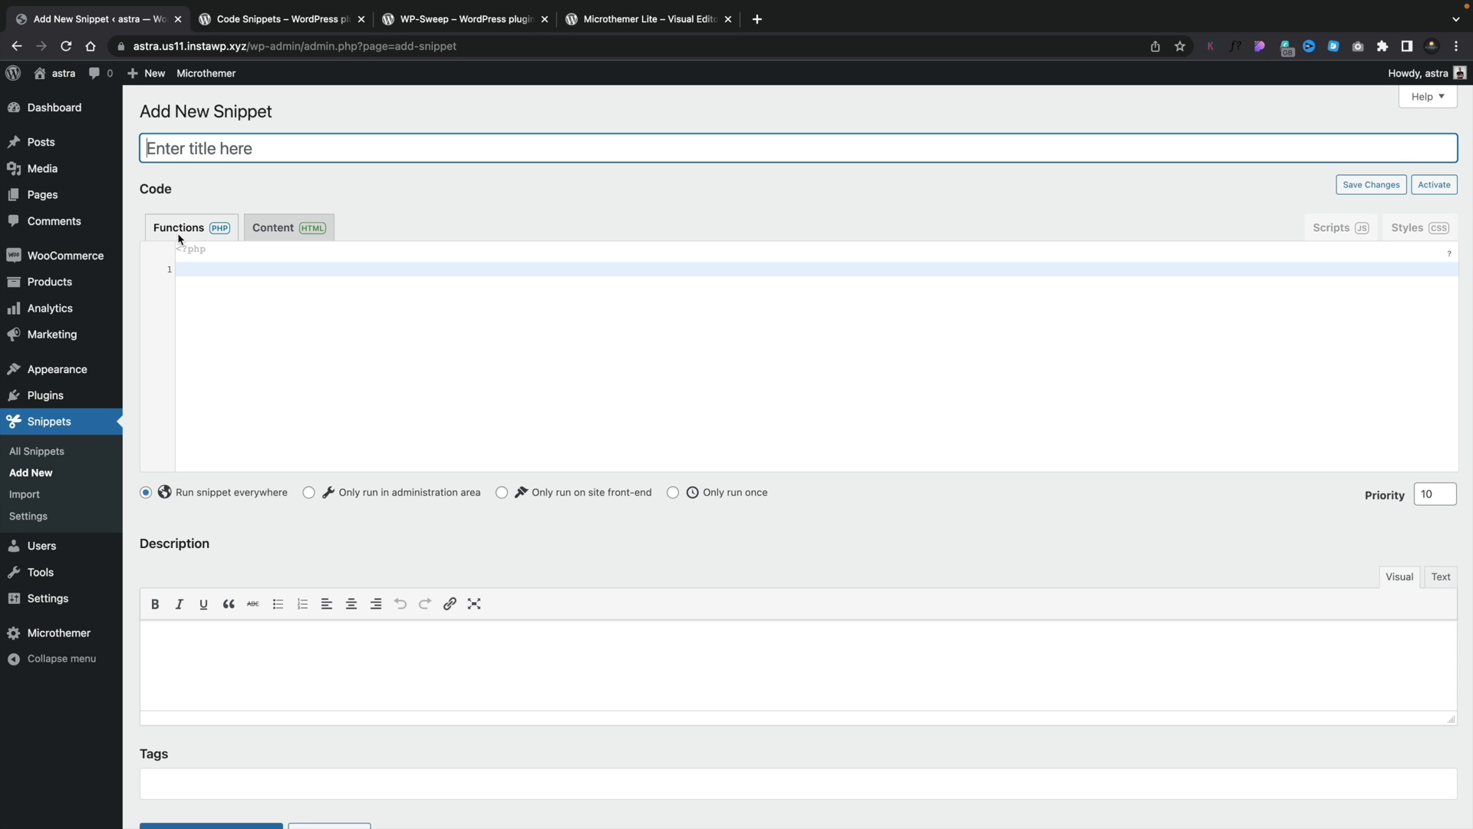
left_click(273, 227)
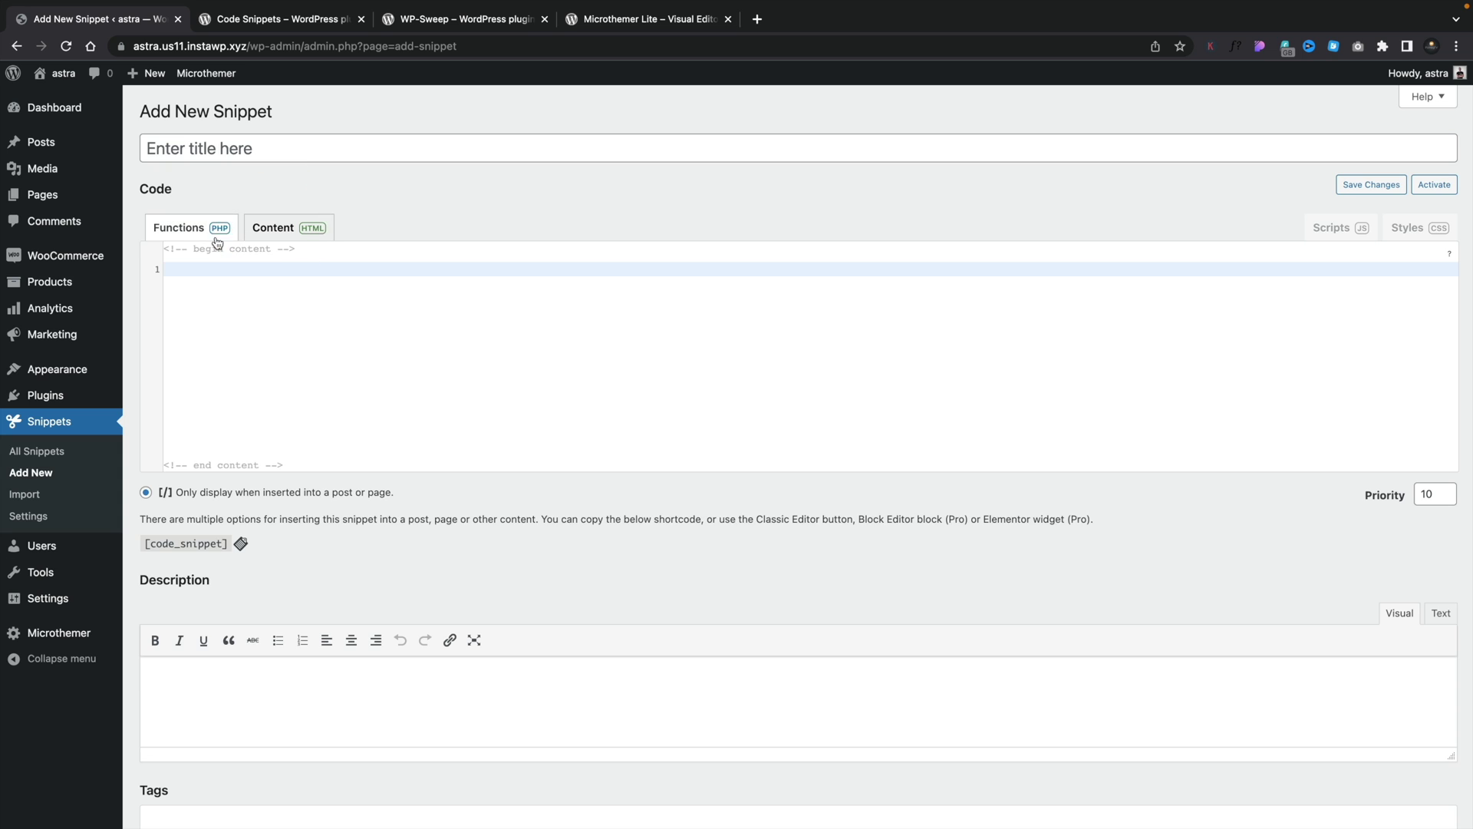
left_click(196, 232)
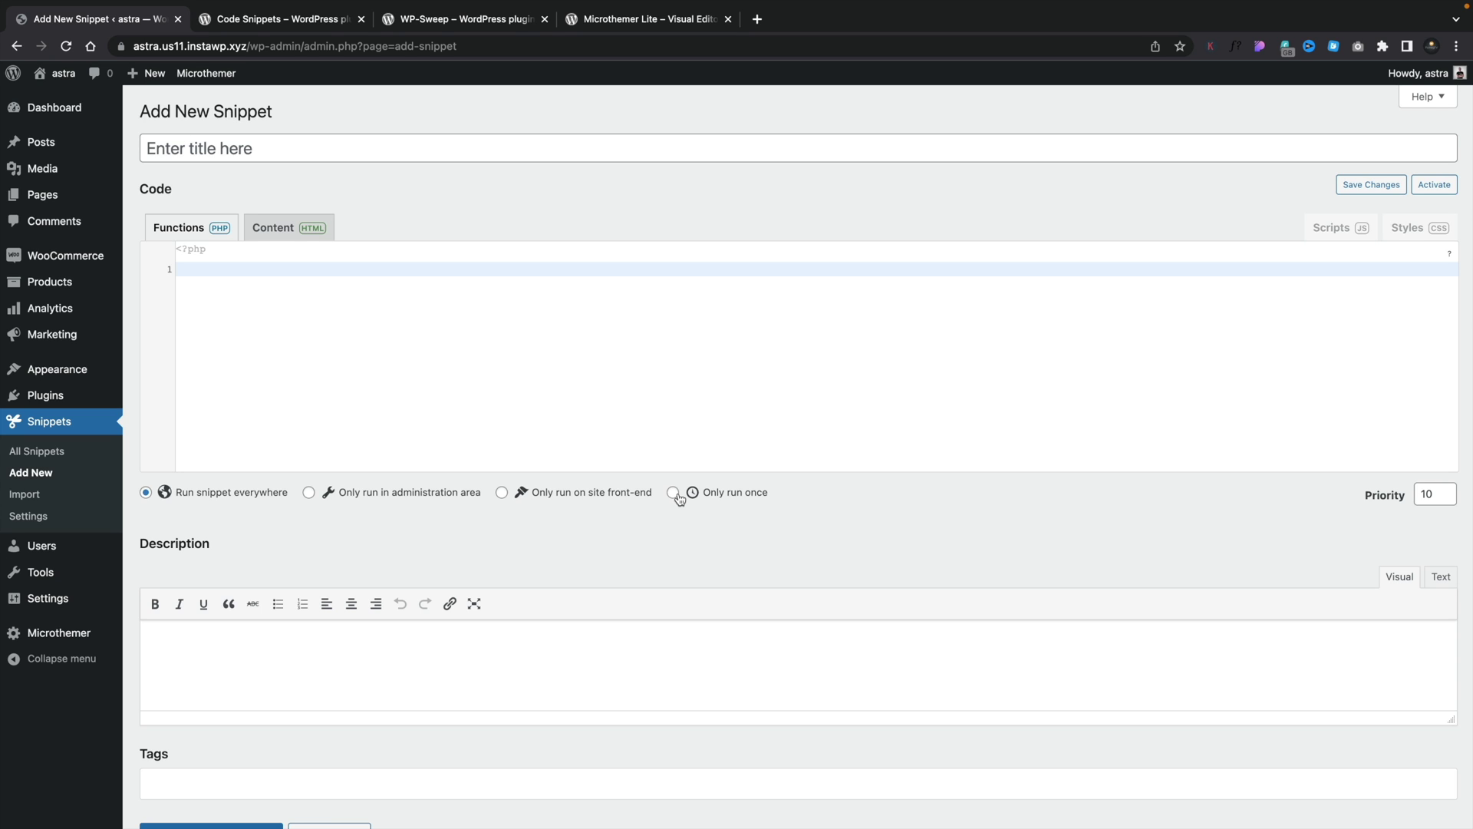
scroll(249, 574, "down", 2)
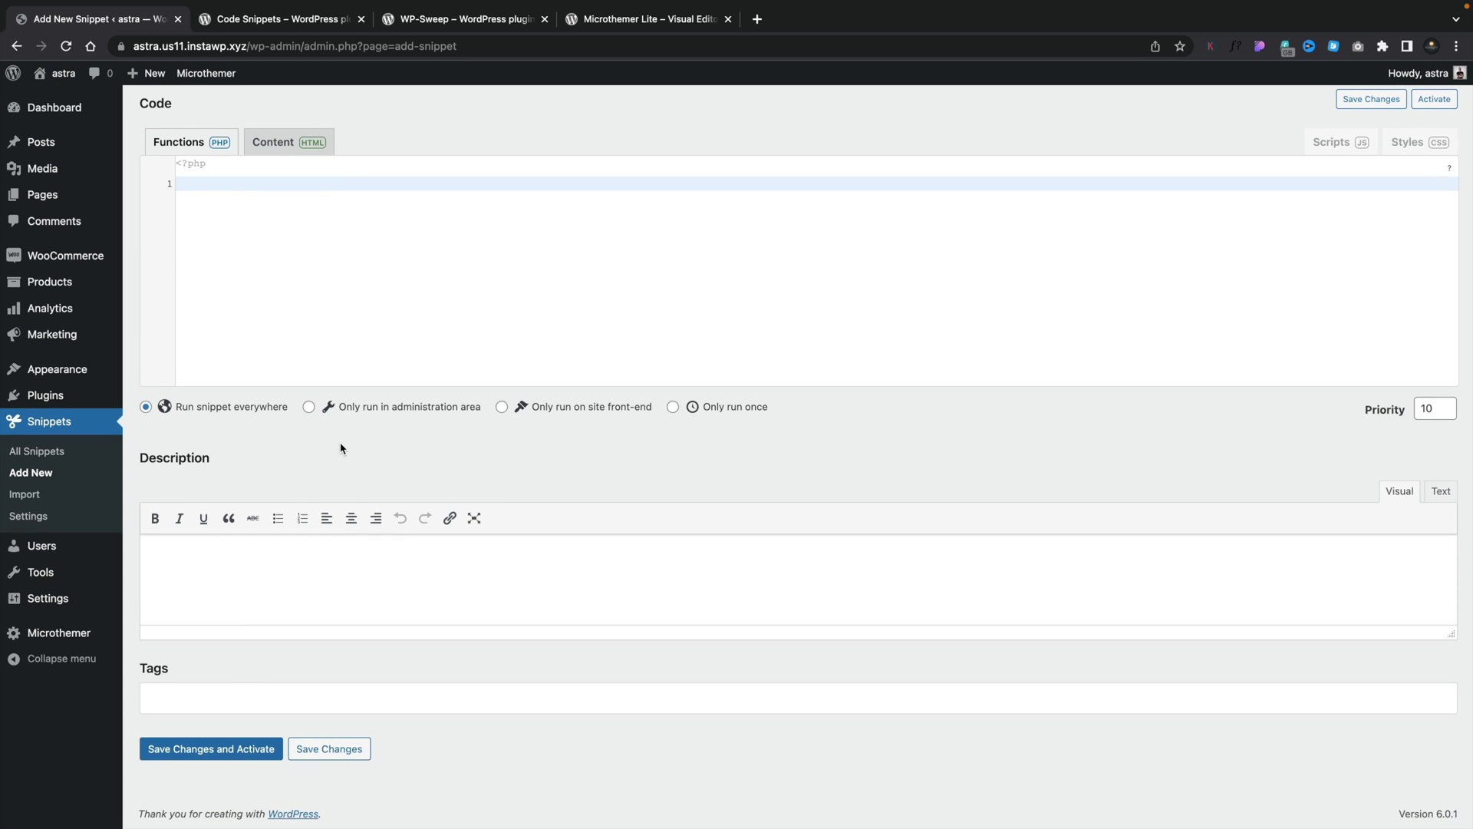
- Go to All Snippets, listing four inactive sample snippets at priority 10
scroll(341, 441, "up", 2)
left_click(199, 266)
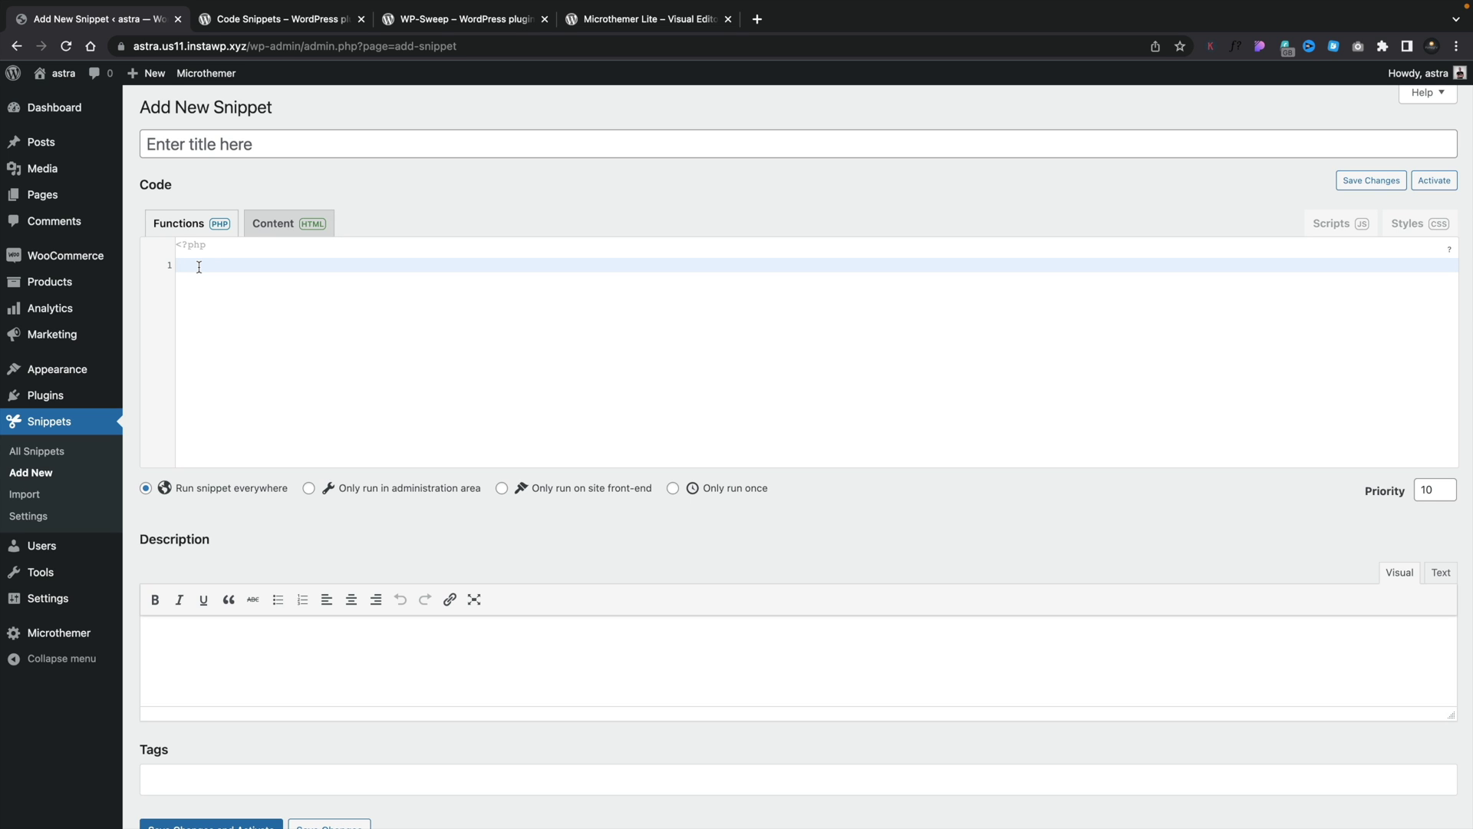
left_click(35, 452)
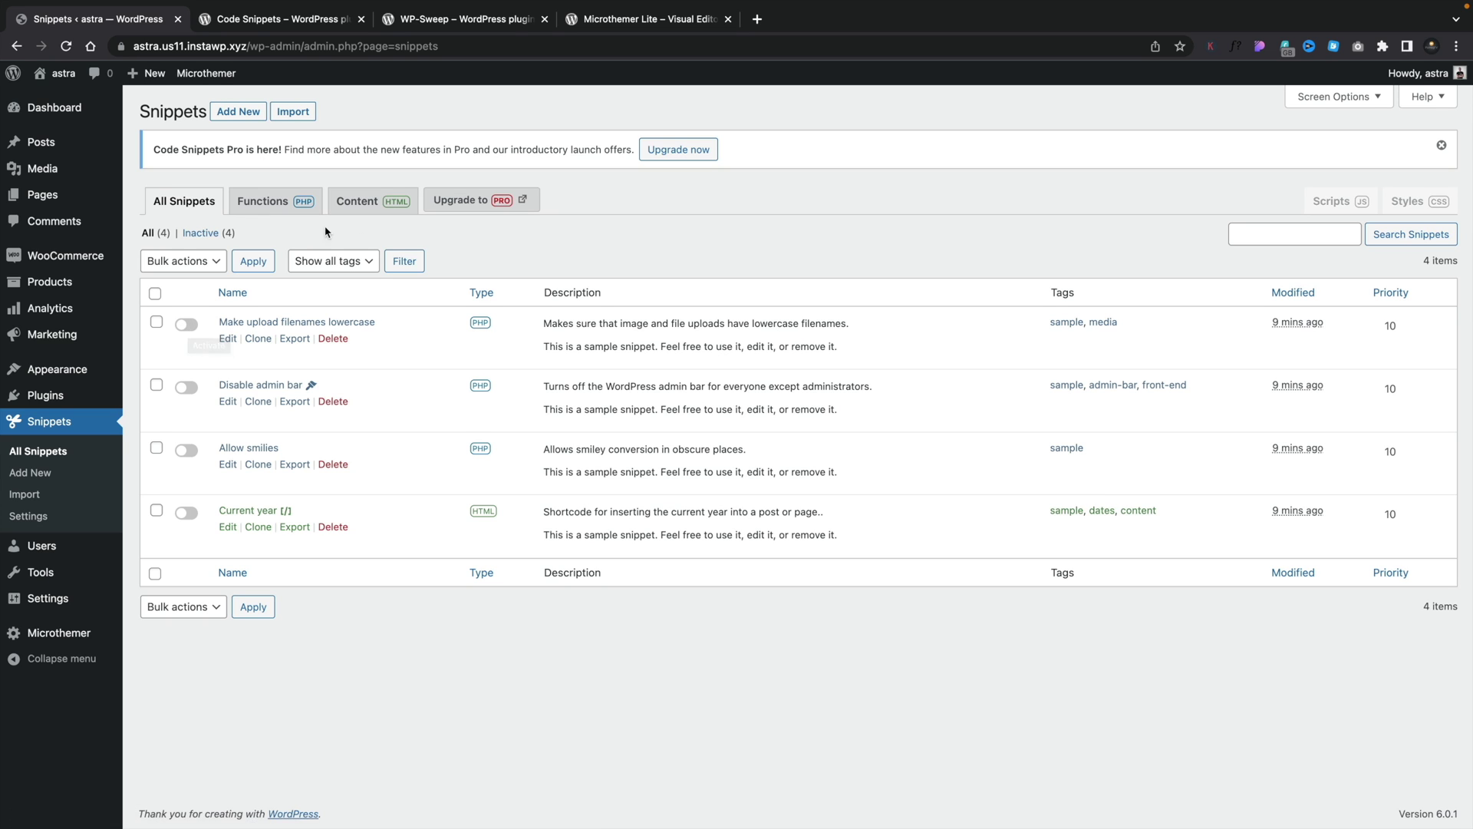
- Filter snippets by Functions and Content, show all again, then open 'Make upload filenames lowercase'
left_click(262, 202)
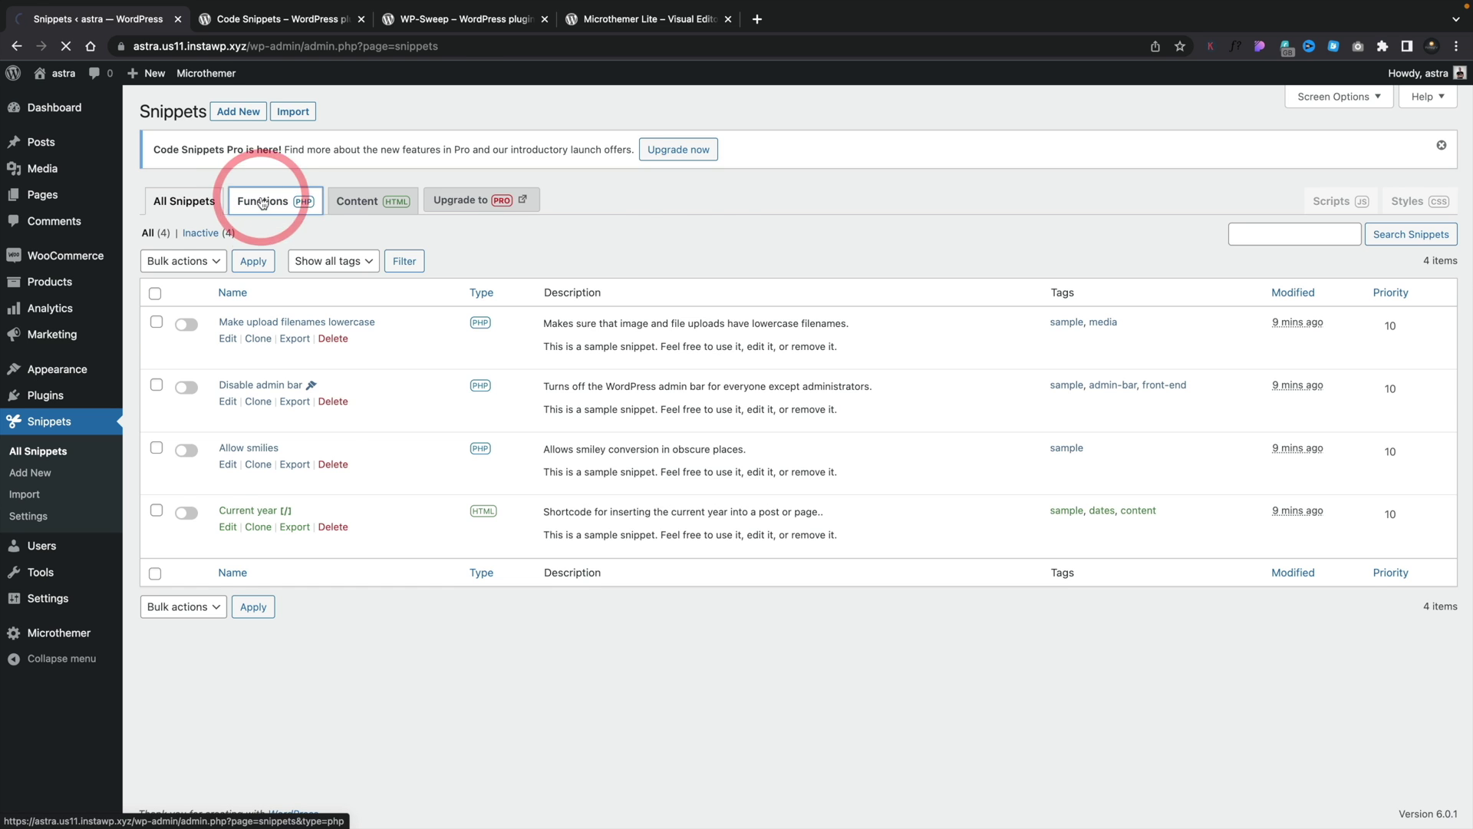
left_click(360, 203)
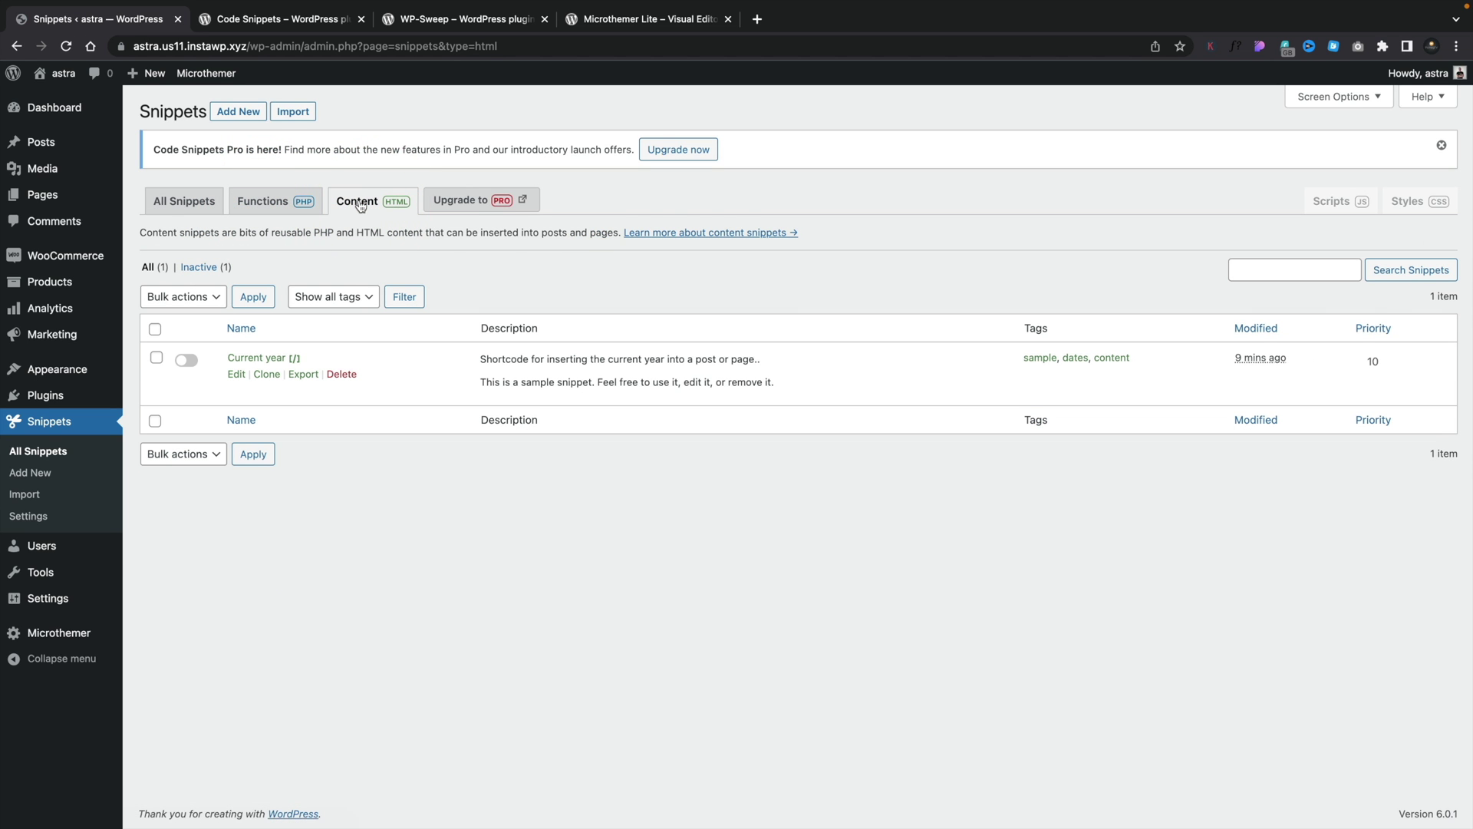
left_click(171, 210)
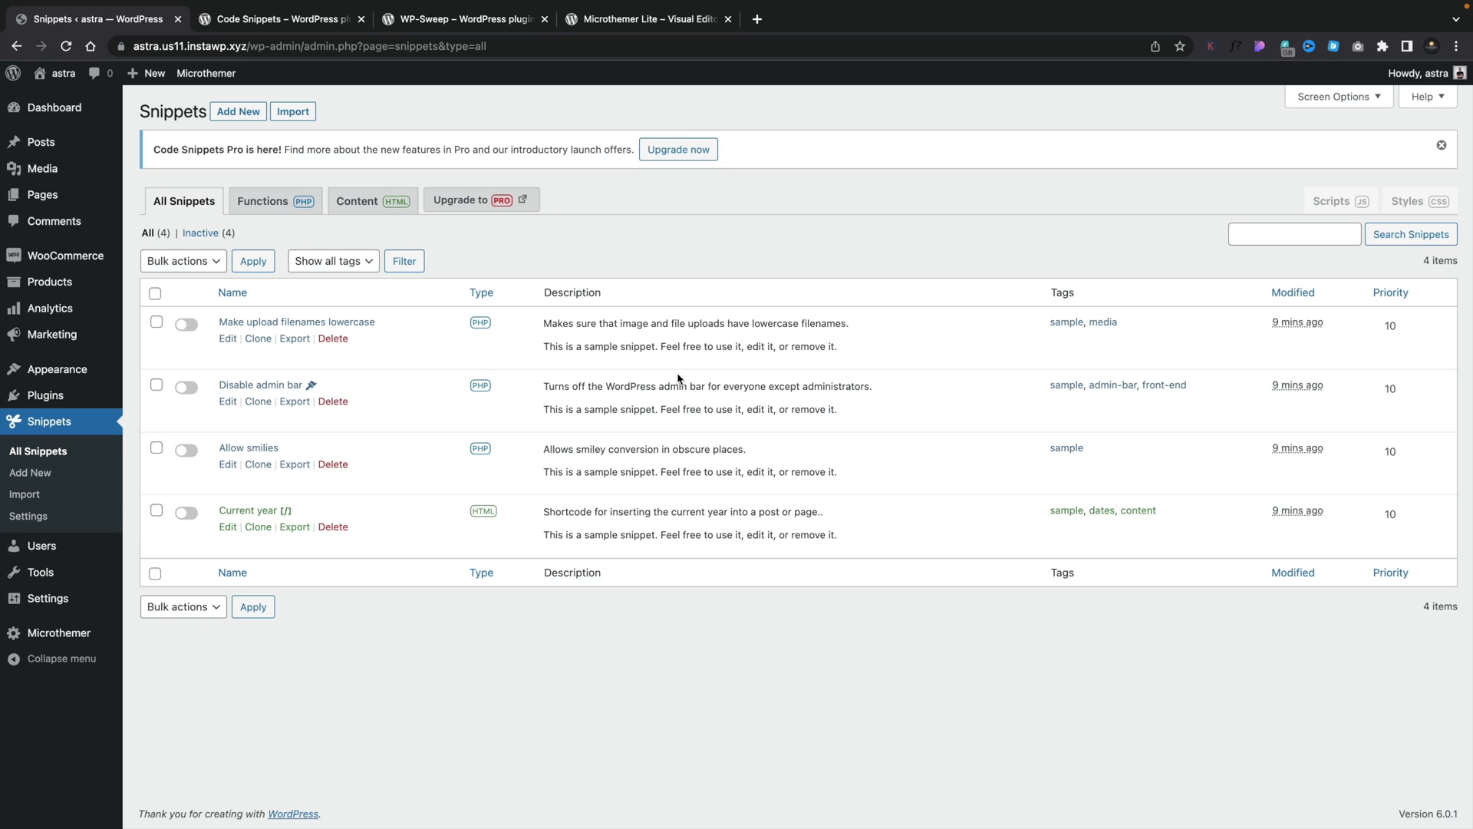
left_click(229, 340)
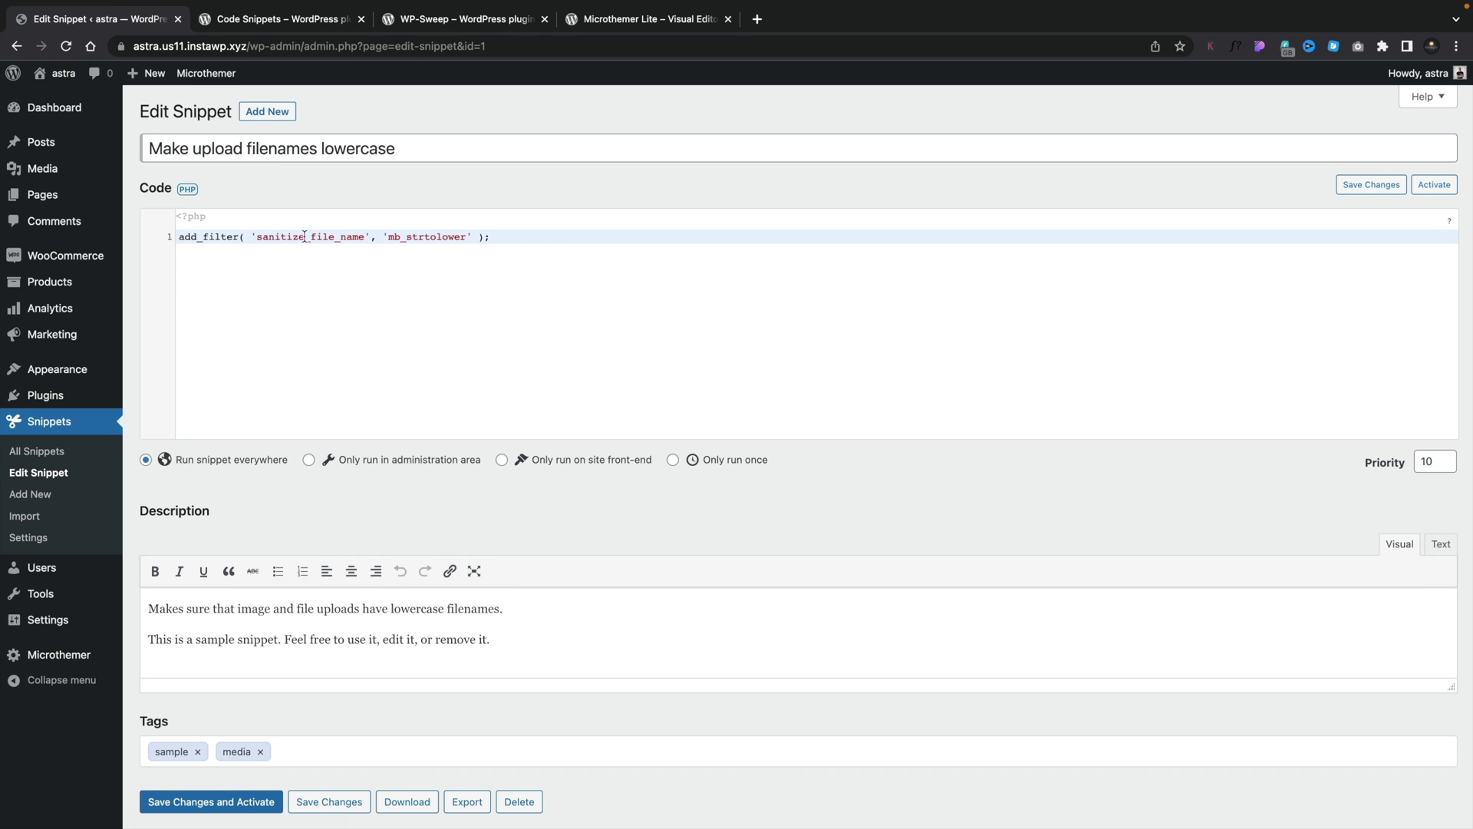
- Place the cursor after the add_filter code in the snippet editor
left_click(499, 239)
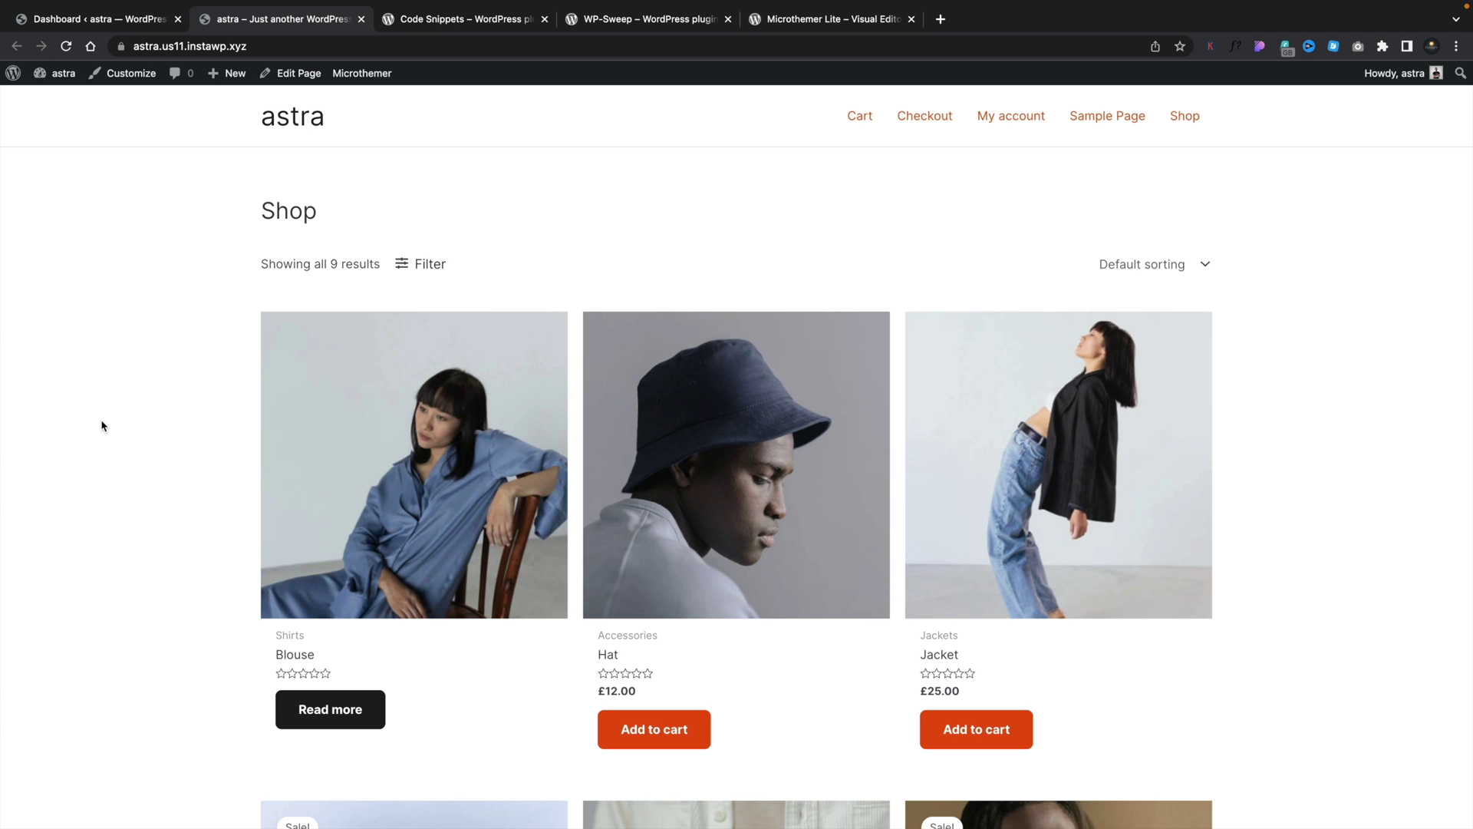
- Launch Microthemer's visual editor from the Shop page's admin bar
left_click(366, 81)
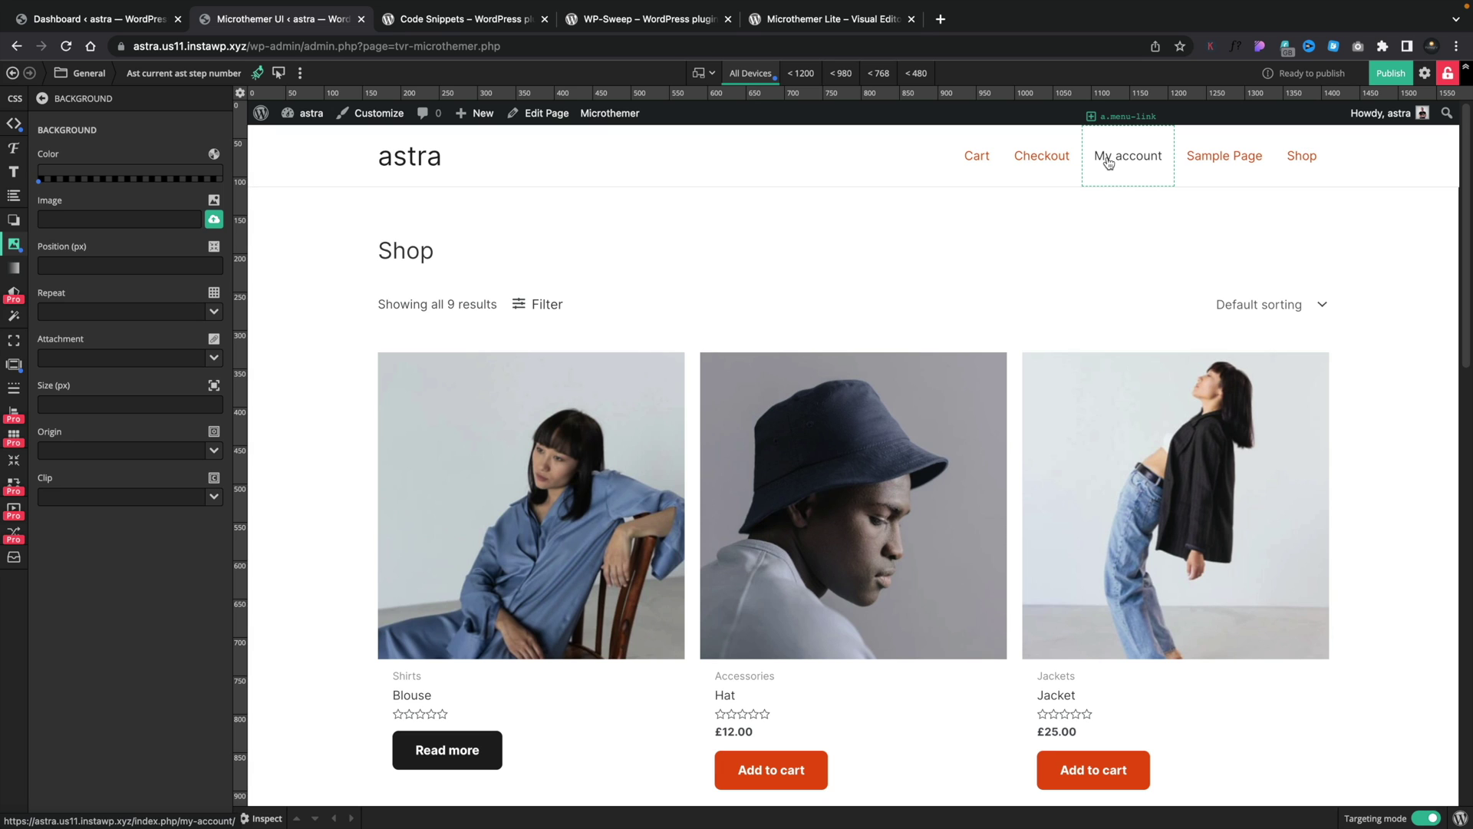
- Select the Shop heading, h1.woocommerce-products-header__title, for styling
left_click(416, 254)
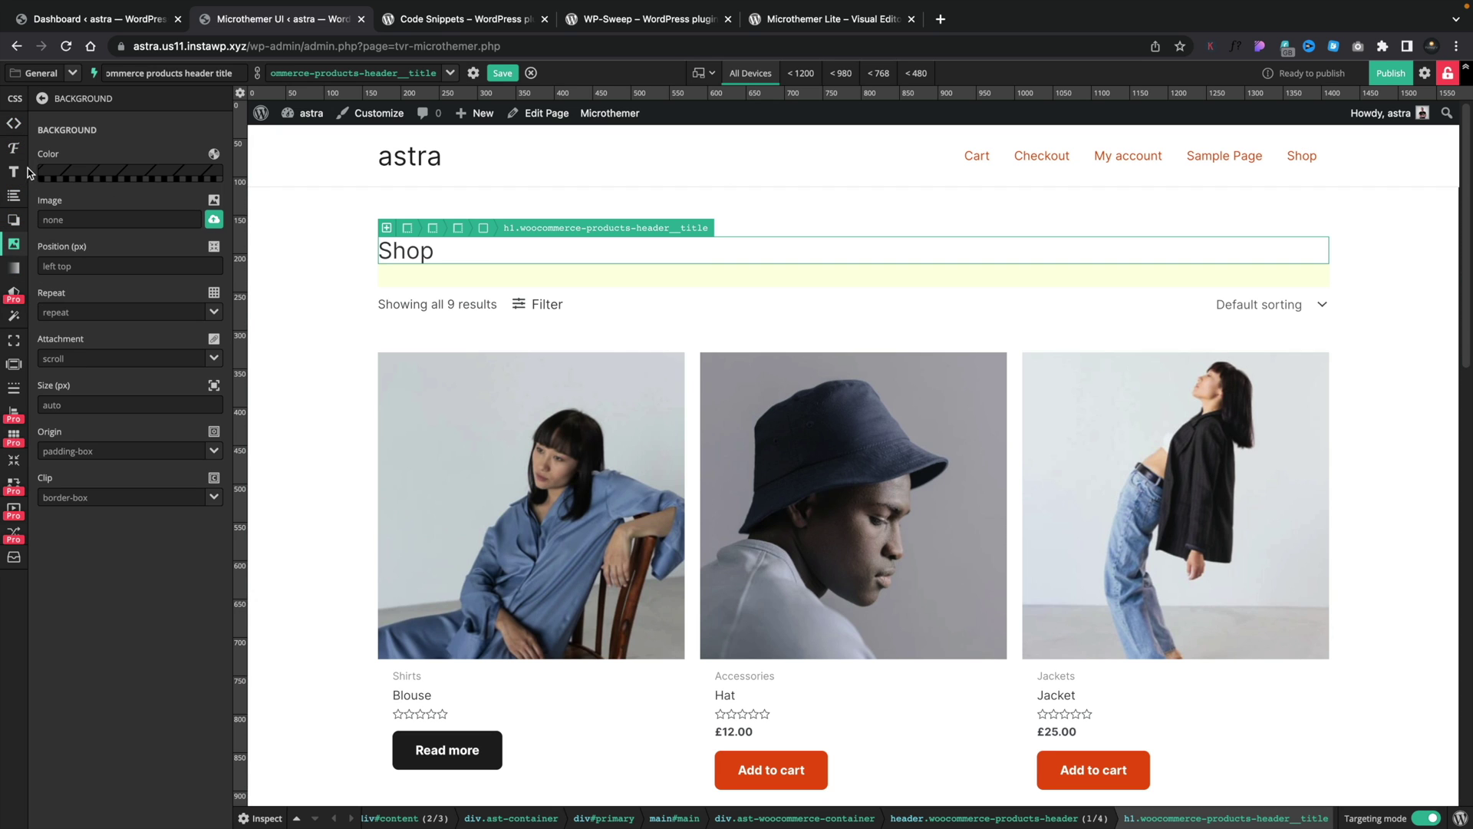
- Set the Shop heading's font colour to dark red #a03434 in the Font panel
left_click(13, 148)
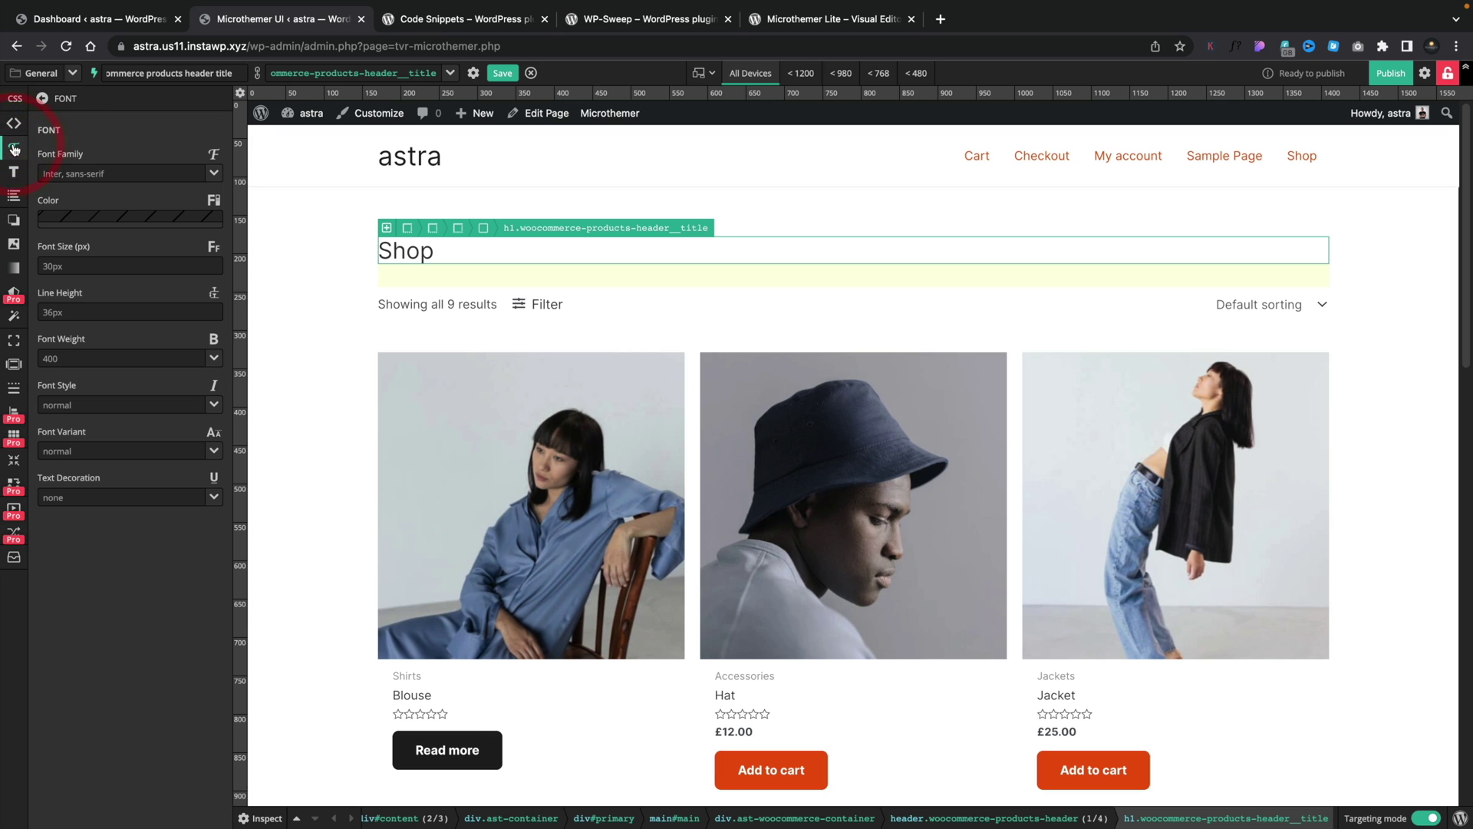
left_click(160, 219)
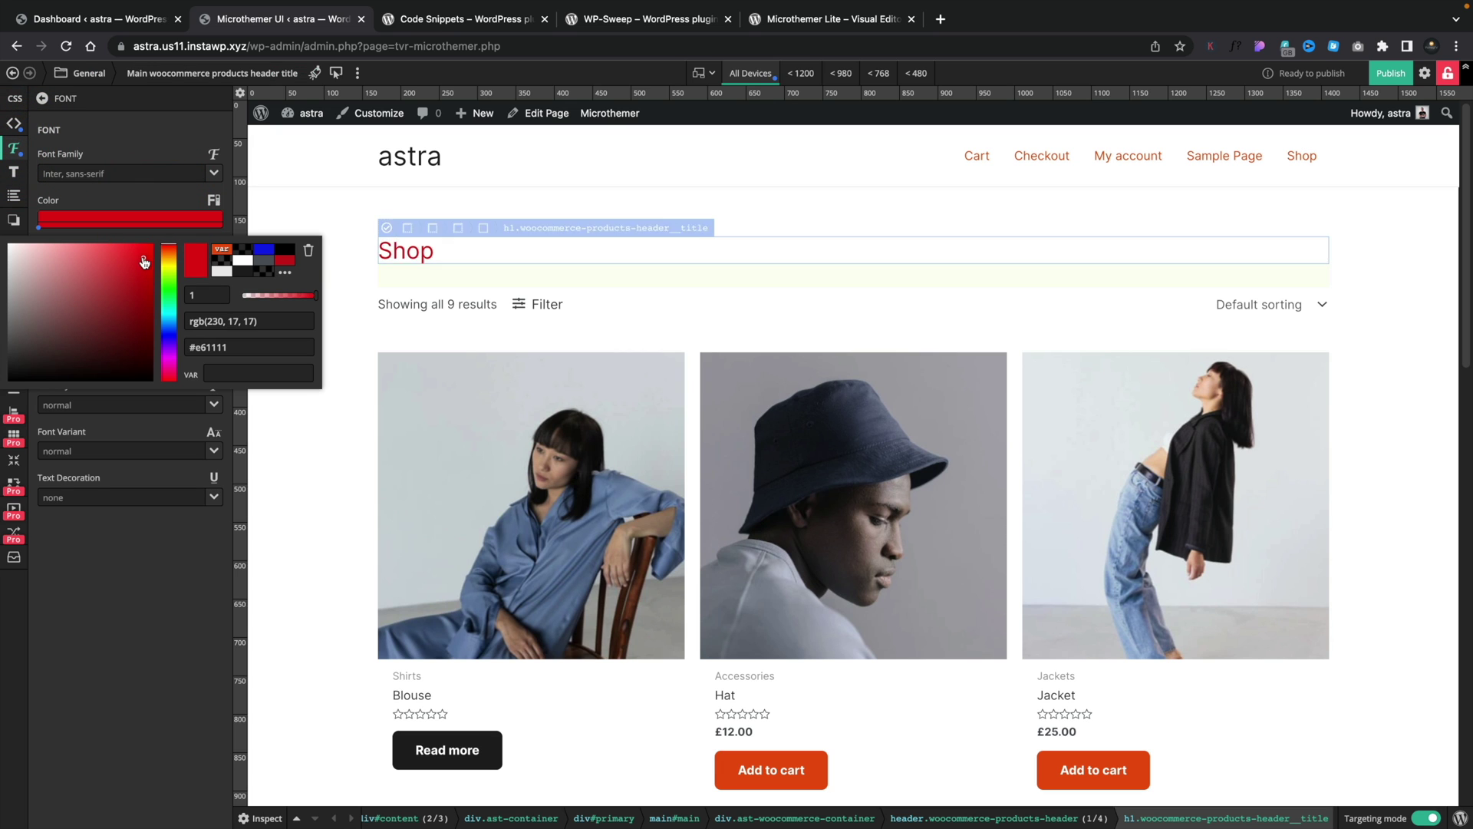
left_click(105, 269)
left_click(54, 290)
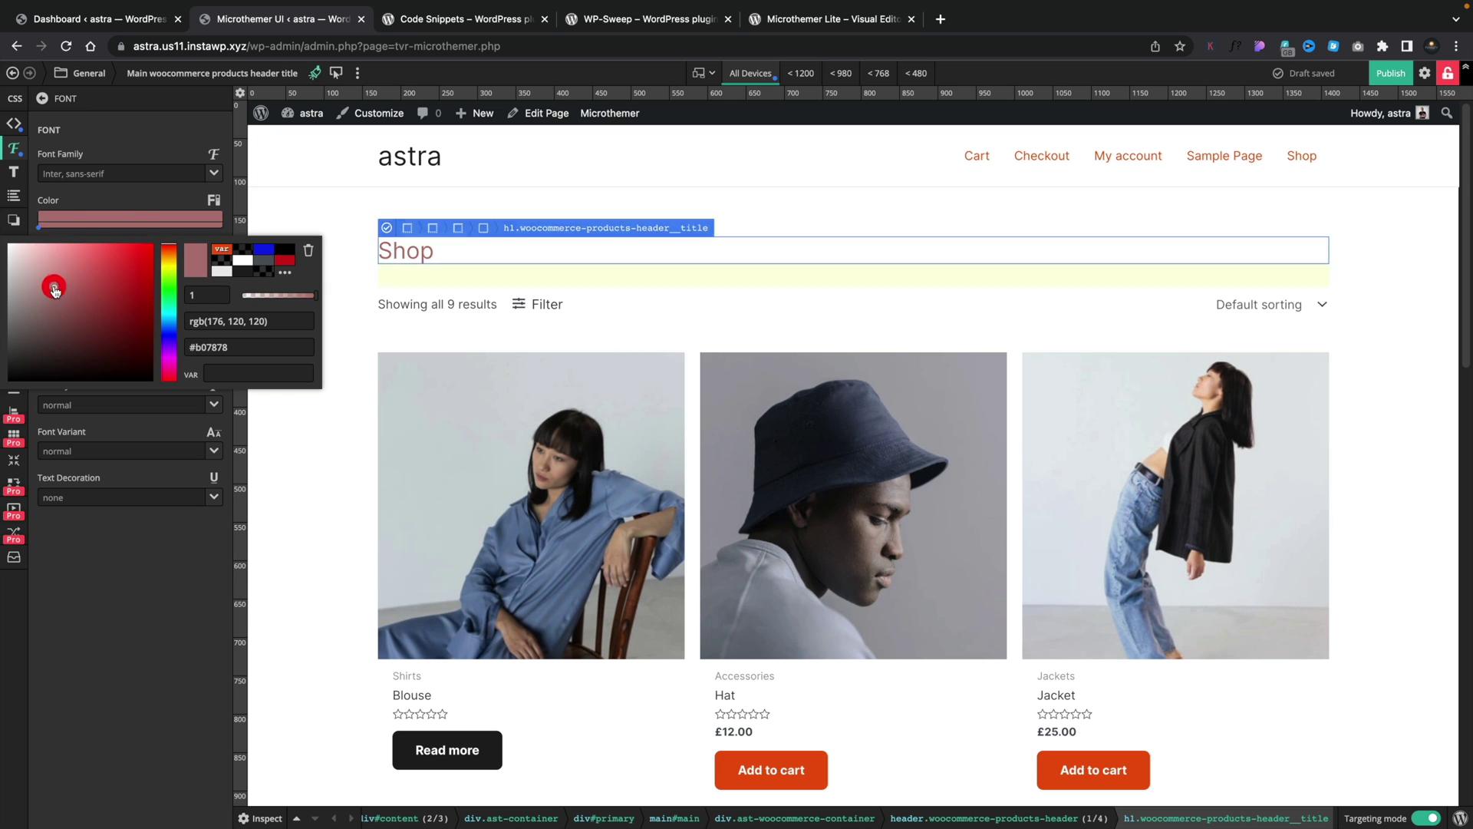
left_click(106, 295)
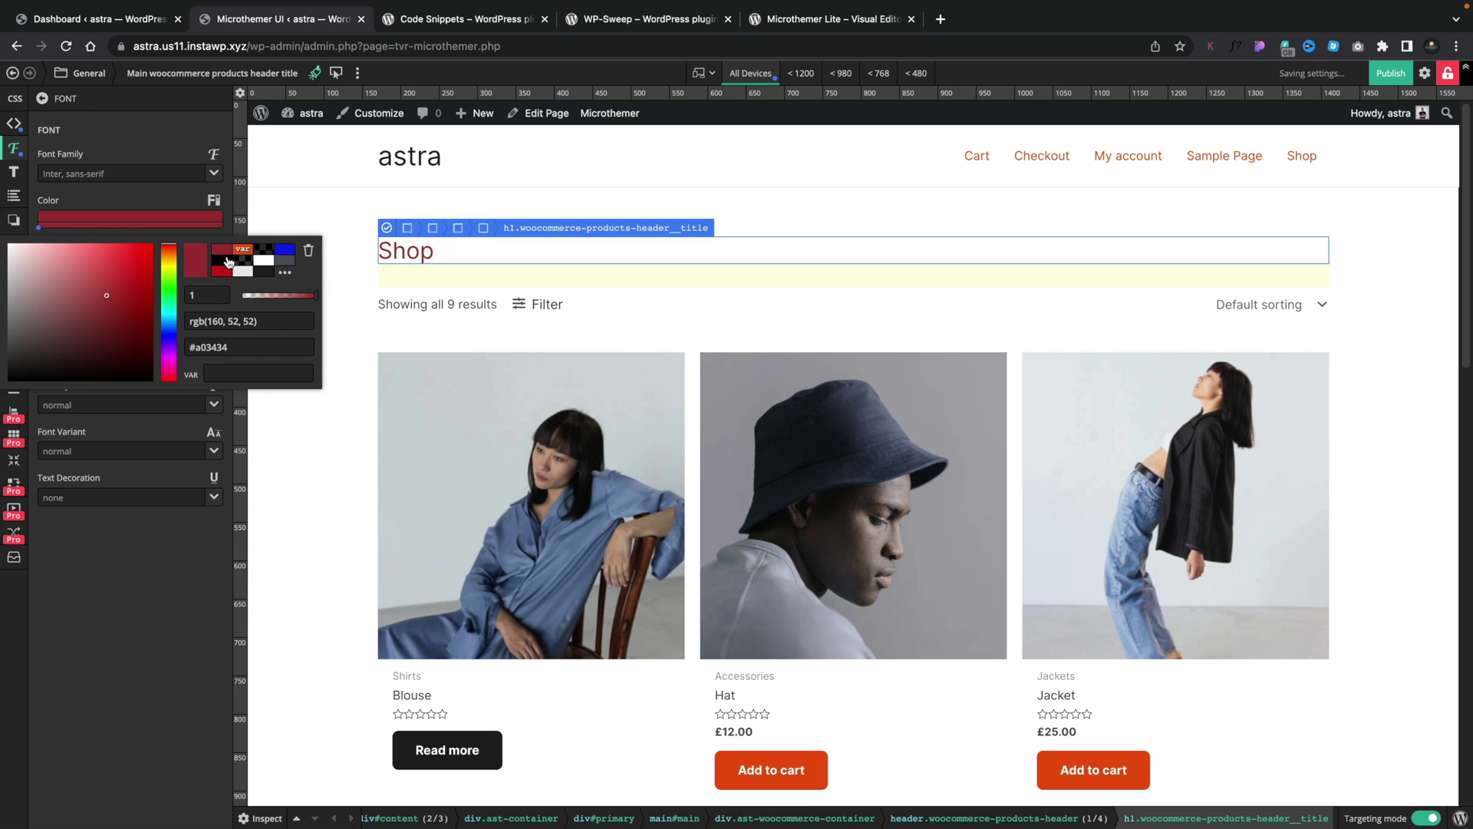
left_click(237, 376)
- Set the Shop heading colour to var(--ast-global-color-0) from the site variables (orange #e95409)
left_click(308, 373)
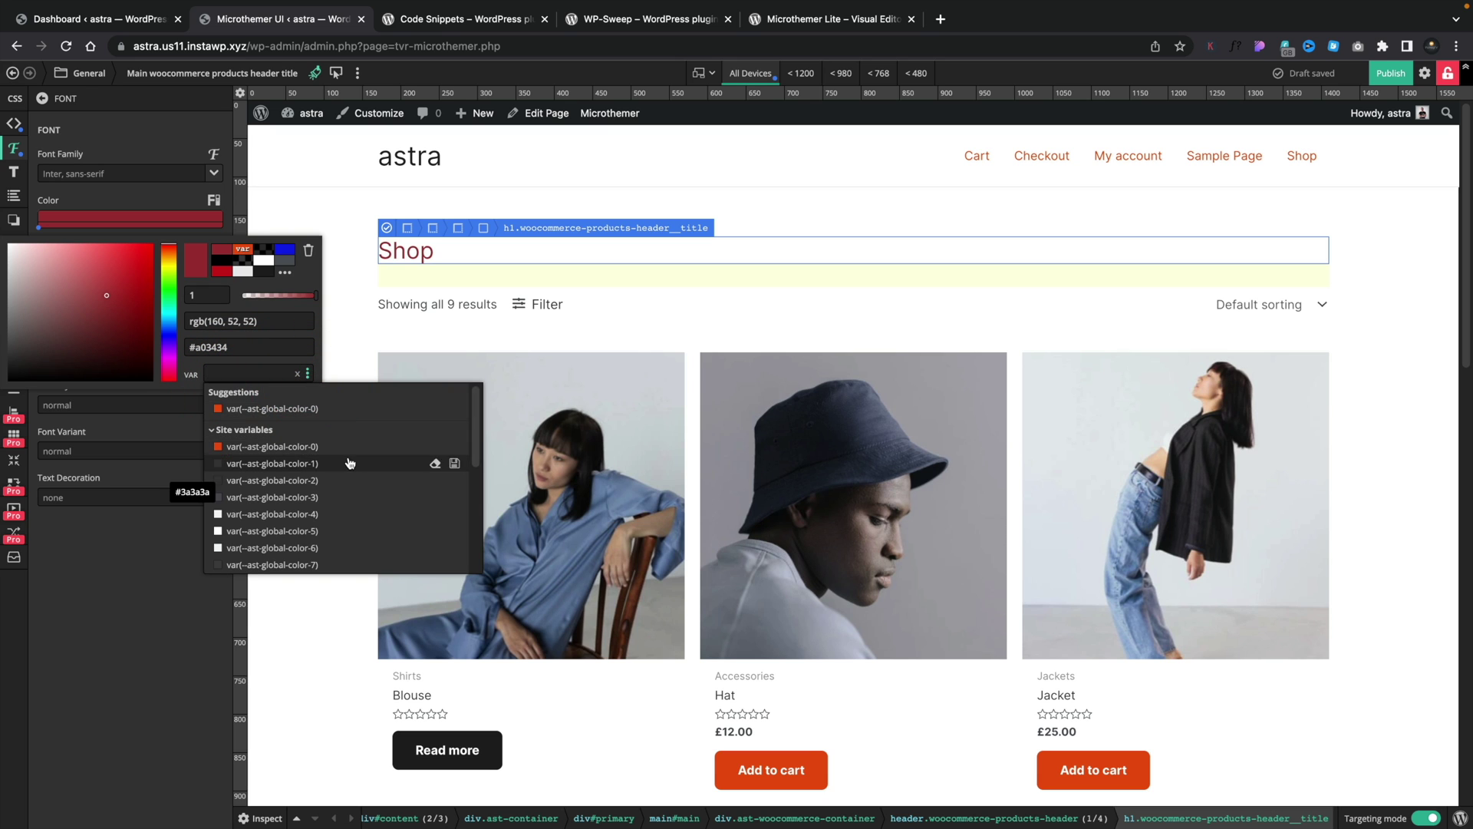
scroll(349, 463, "down", 10)
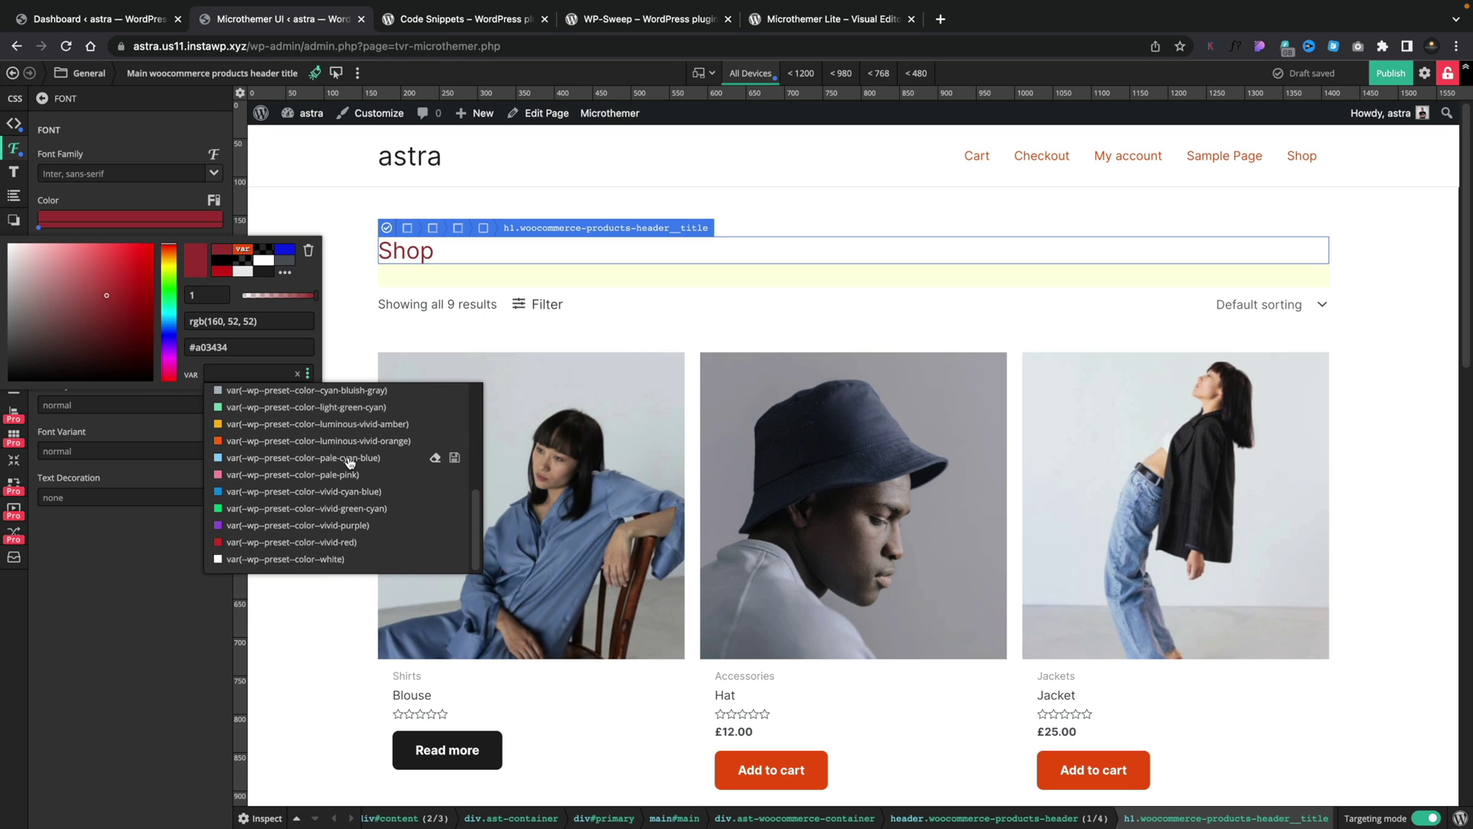
scroll(349, 460, "up", 10)
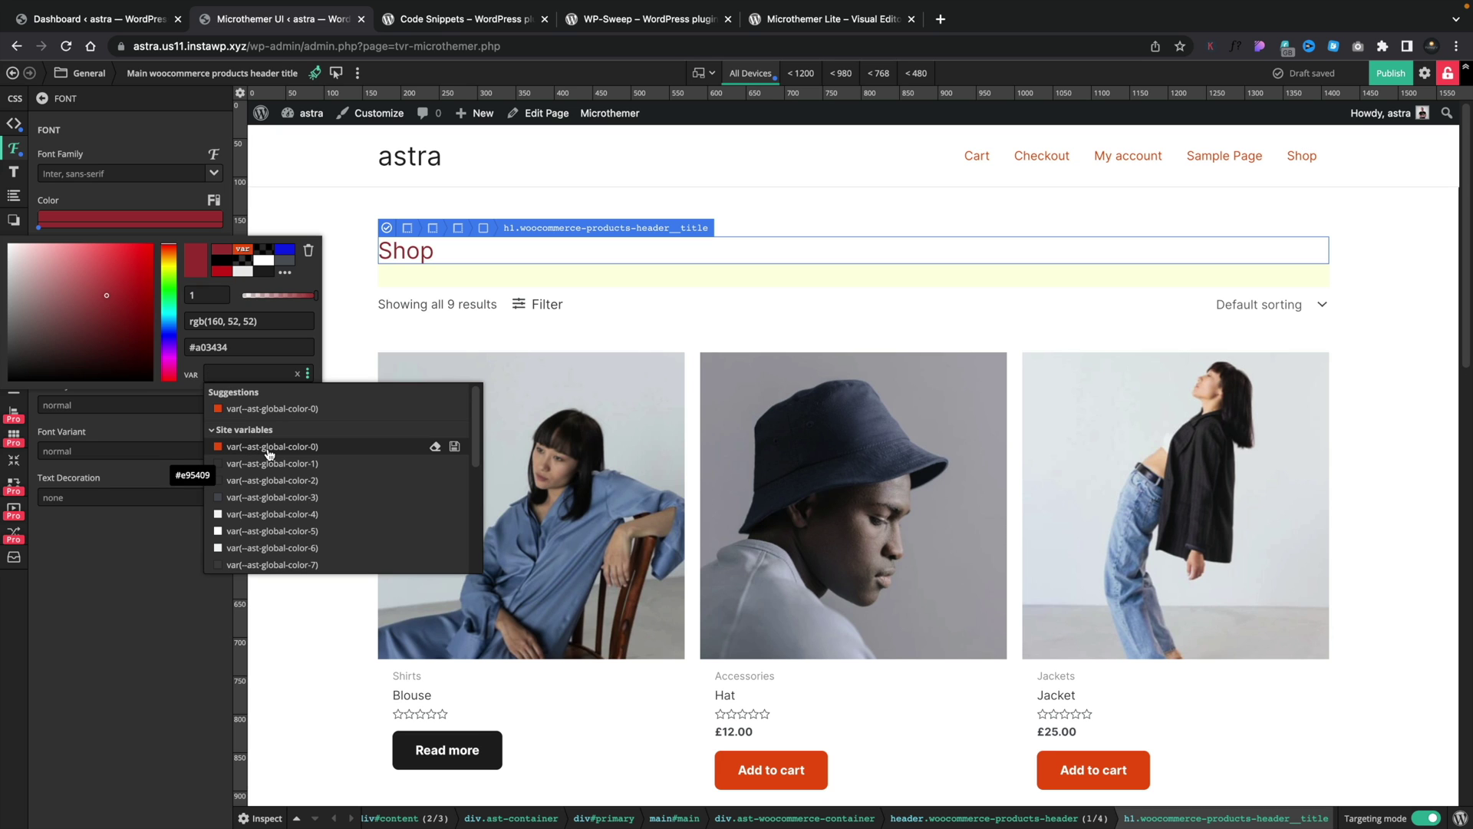
scroll(269, 453, "down", 5)
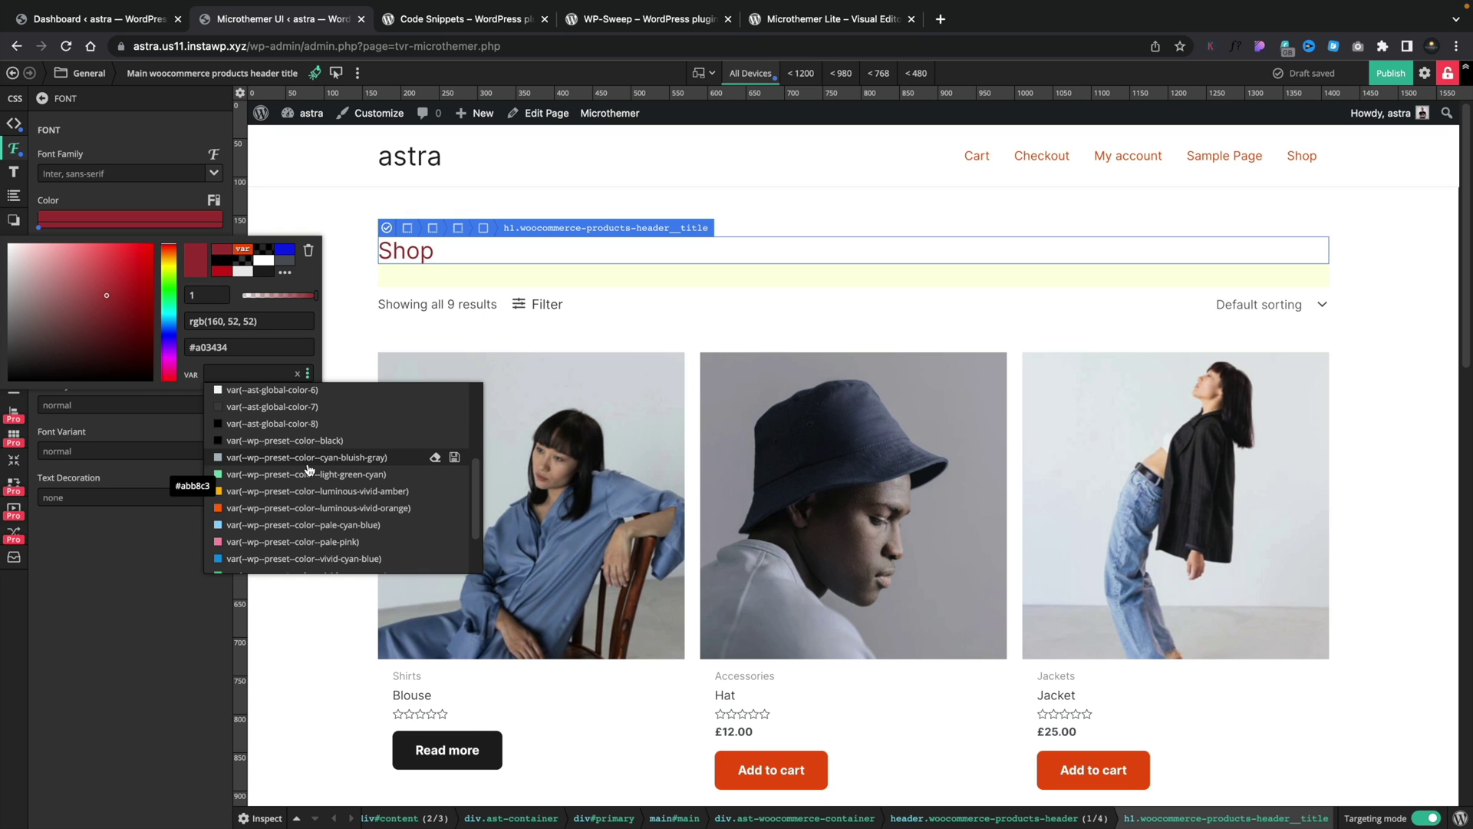
scroll(307, 468, "up", 5)
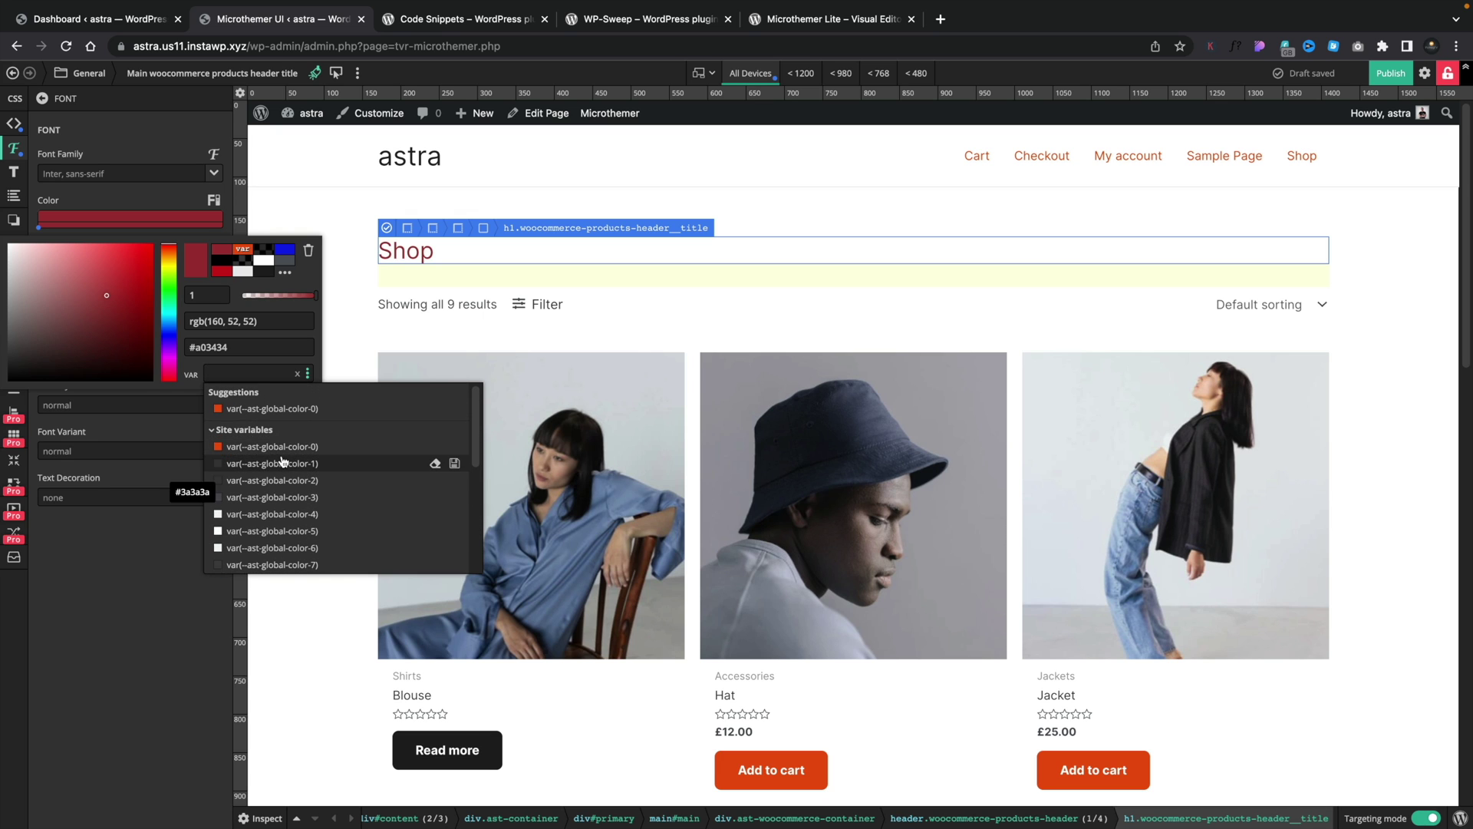
left_click(274, 447)
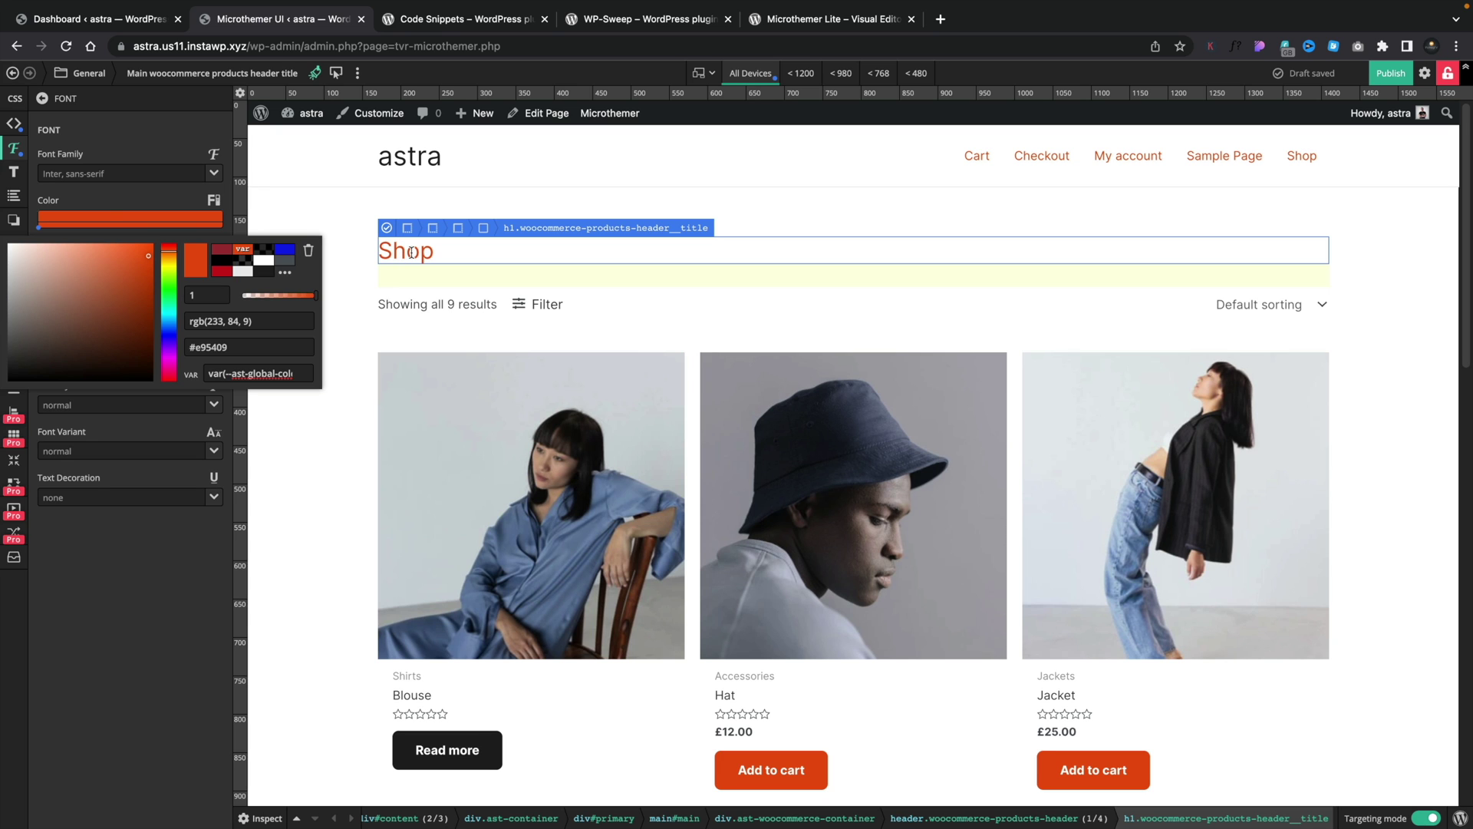
left_click(111, 198)
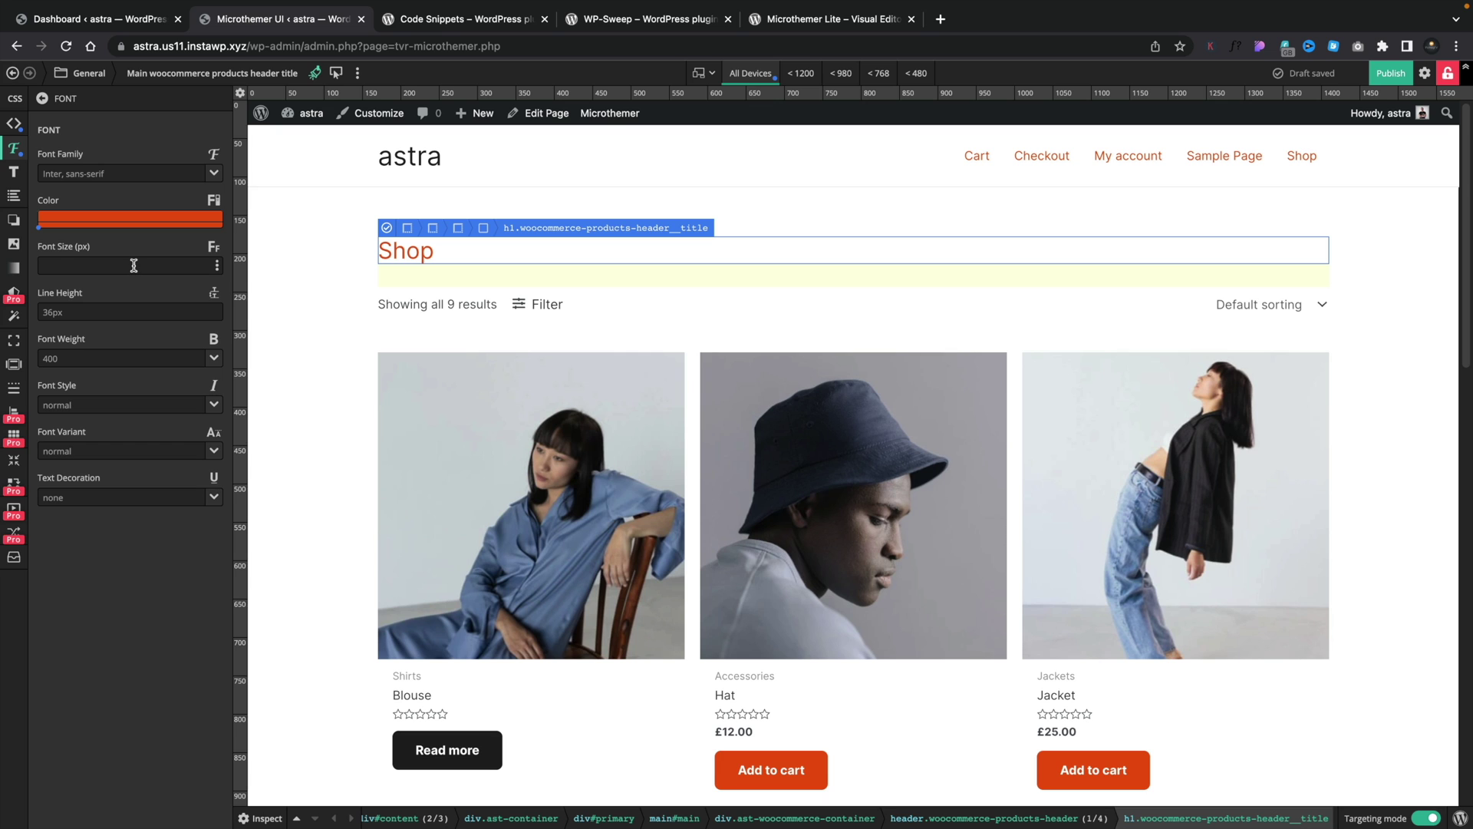
left_click(217, 265)
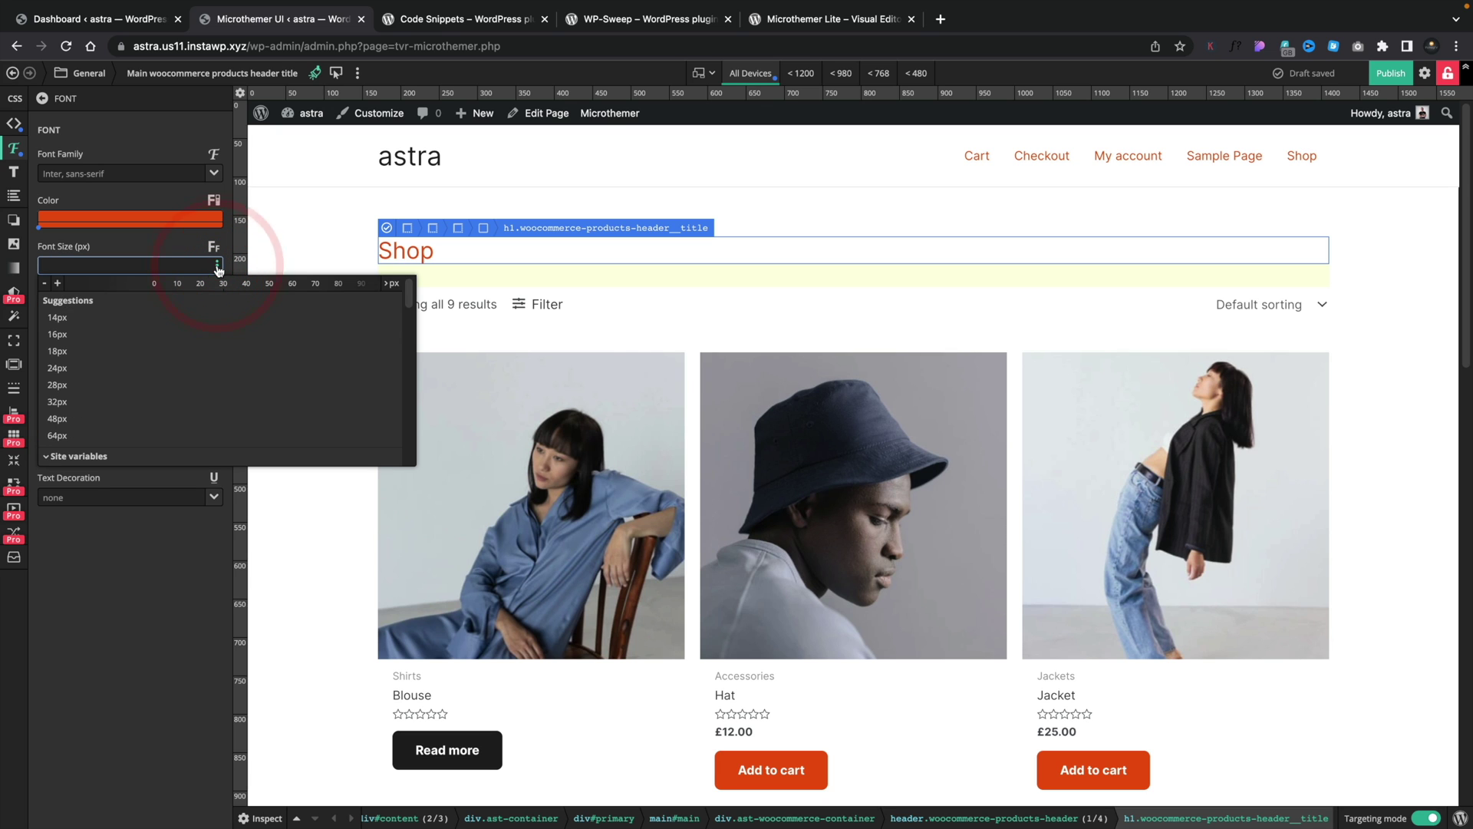
scroll(161, 358, "down", 3)
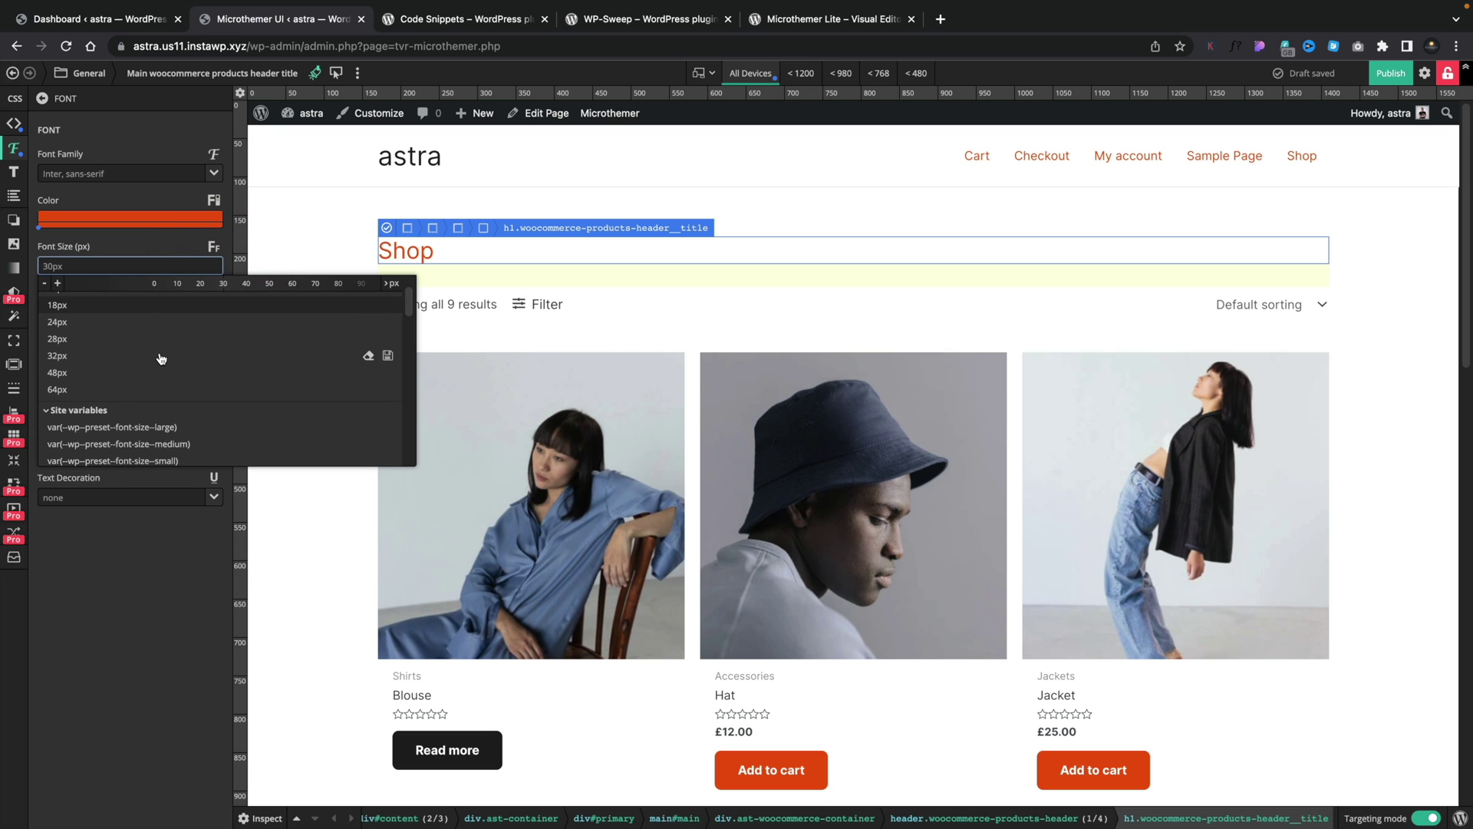
scroll(161, 358, "down", 2)
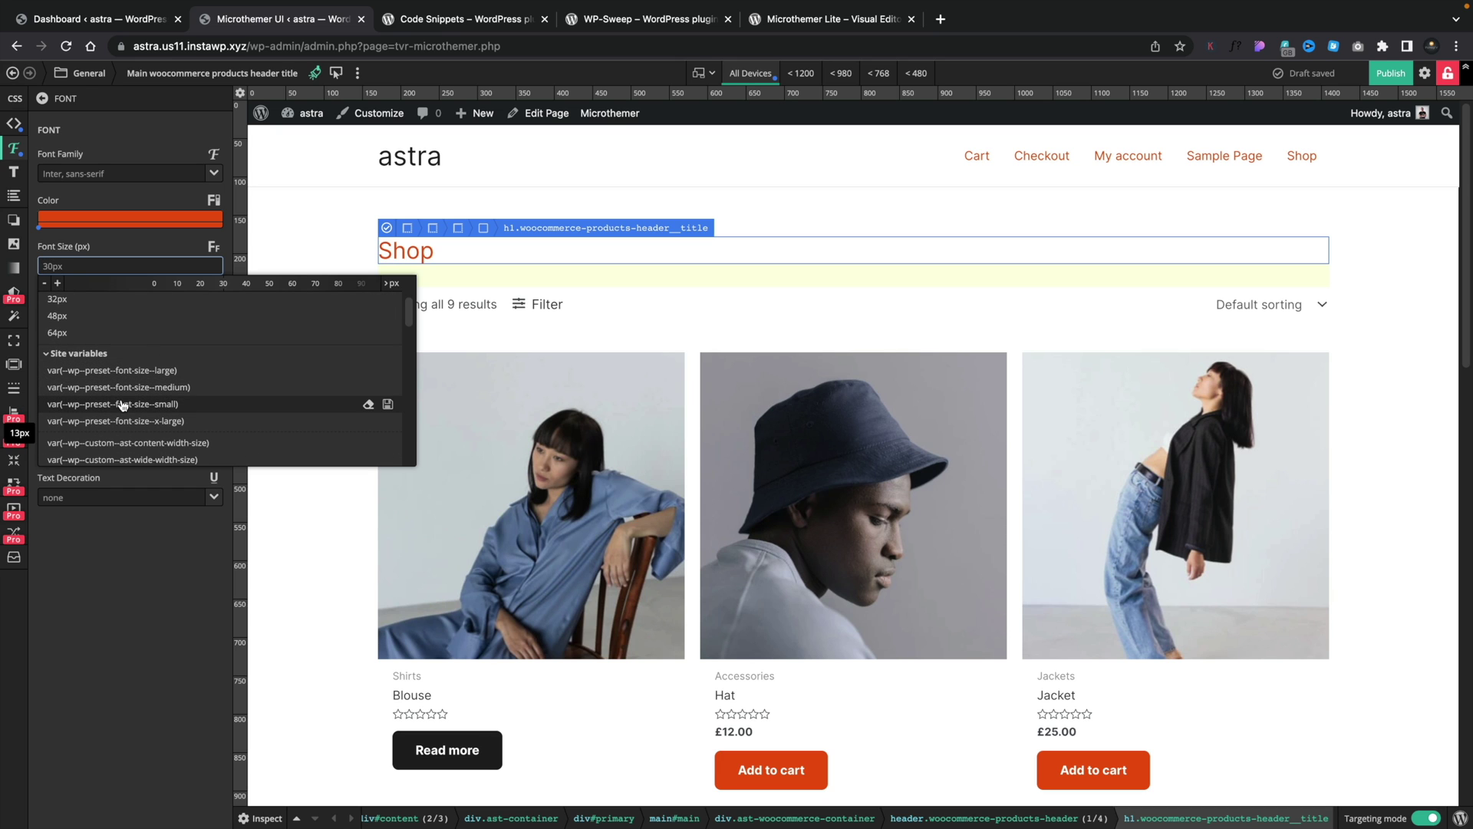
left_click(121, 575)
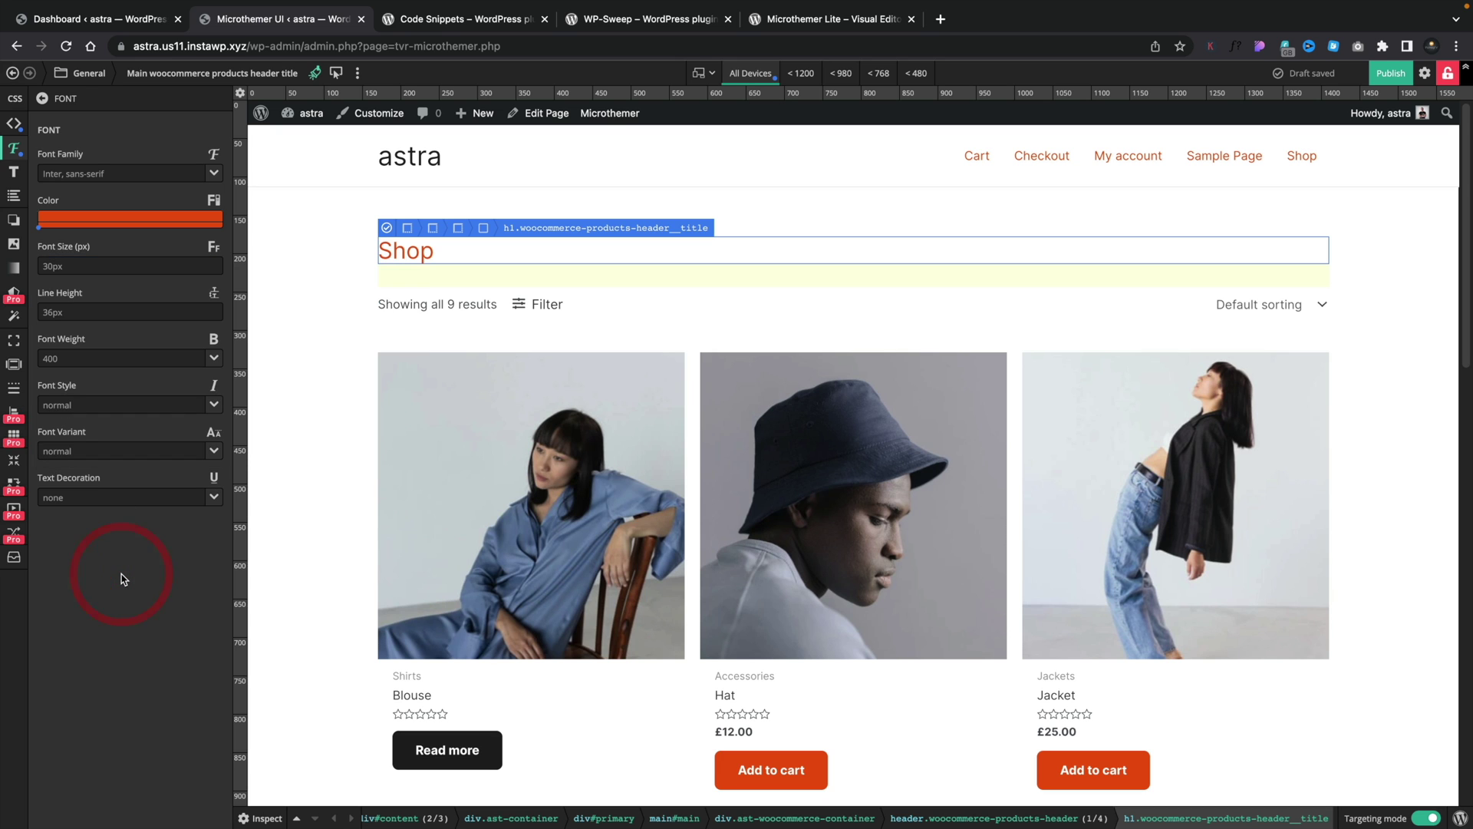